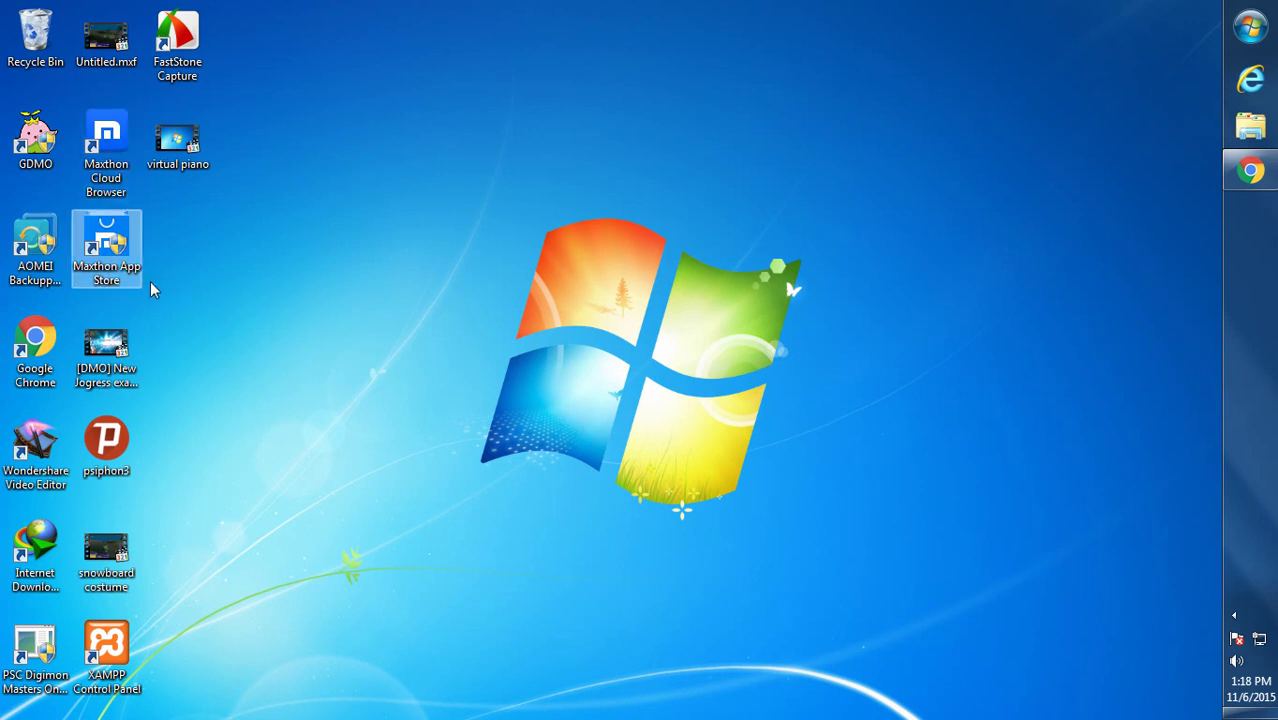
# - Launch the GDMO game client, let the launcher finish updating, and start the game
pyautogui.click(50, 145)
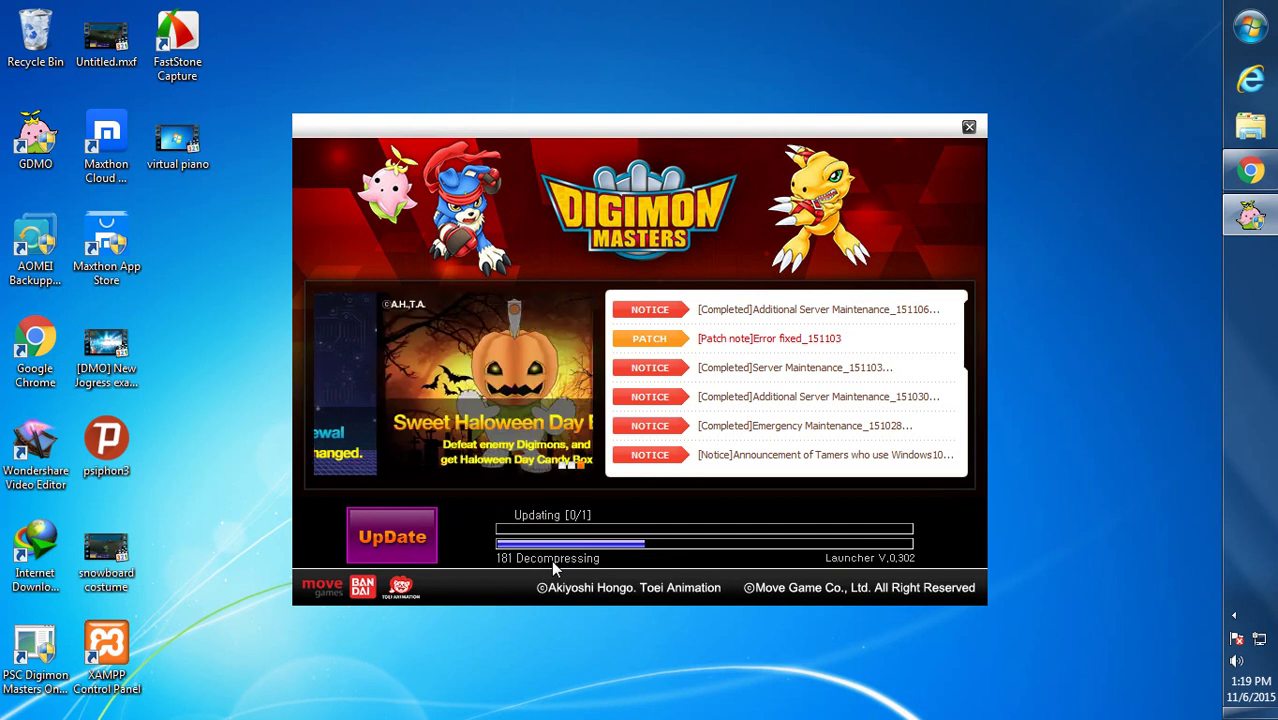
pyautogui.click(1250, 171)
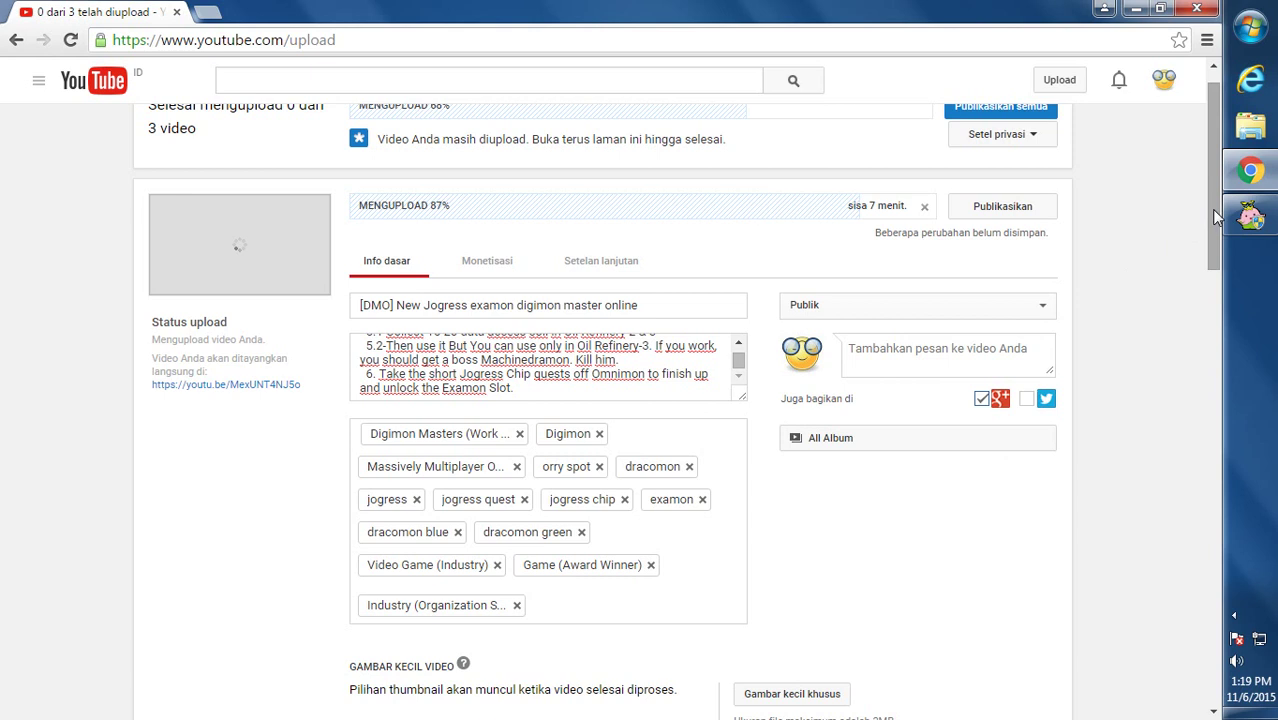
pyautogui.click(1106, 9)
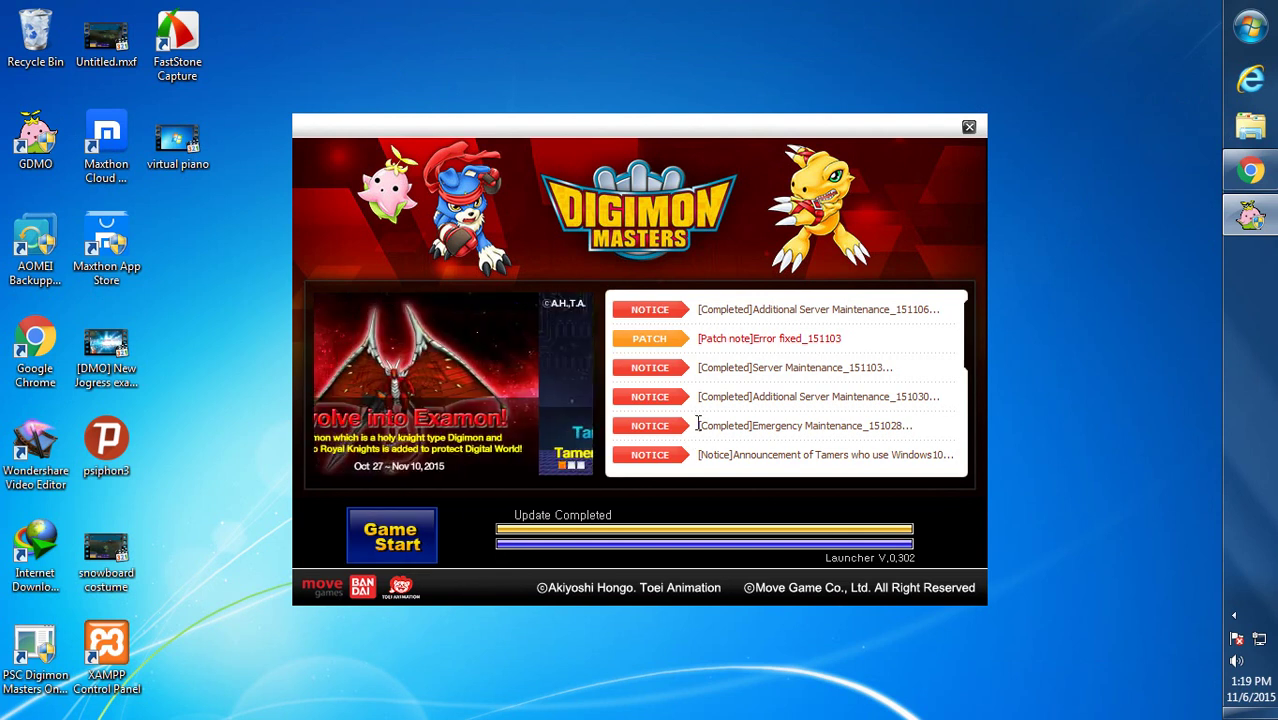
pyautogui.click(404, 550)
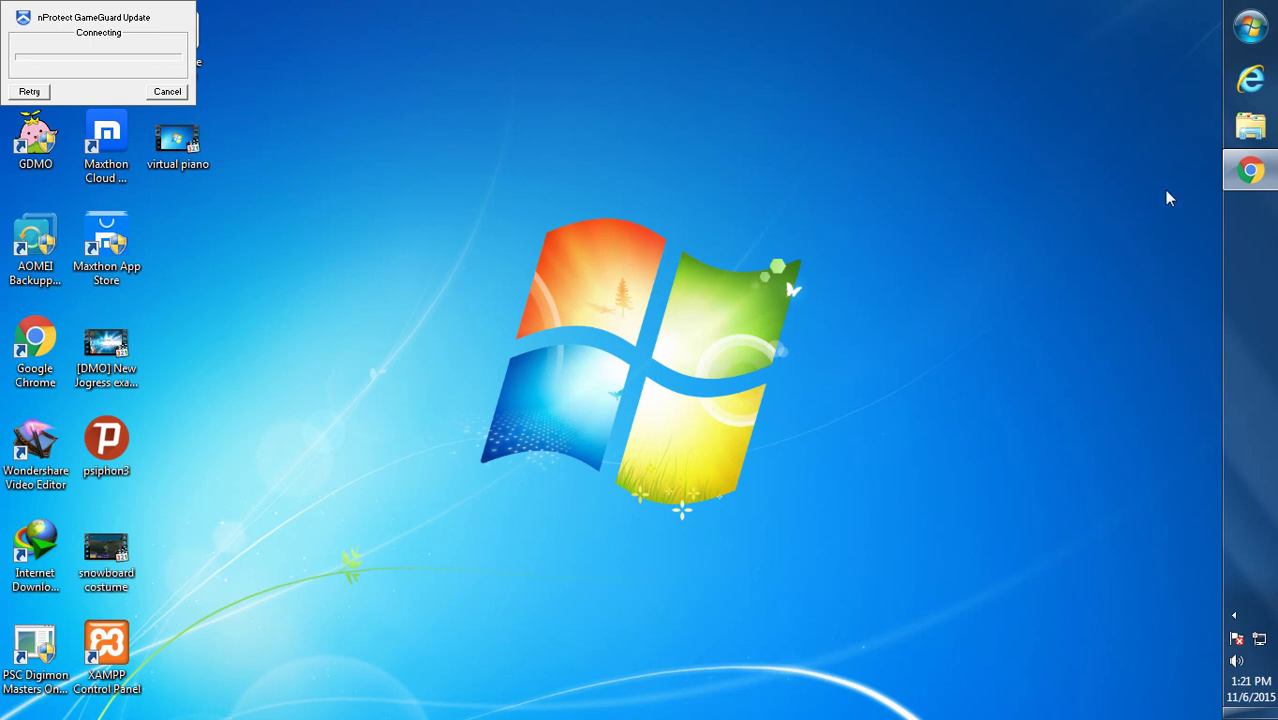
# - Switch to Chrome and search the web for "menunggu" in a new tab
pyautogui.moveTo(1253, 181)
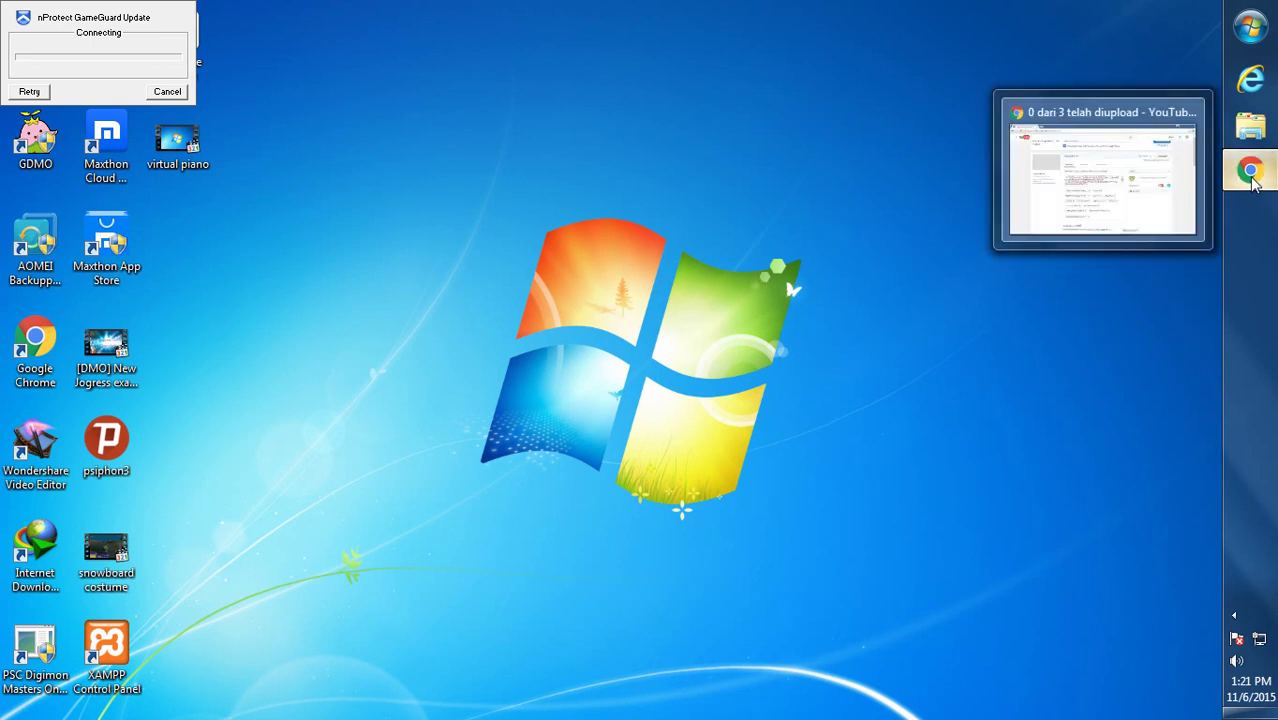
pyautogui.click(1253, 174)
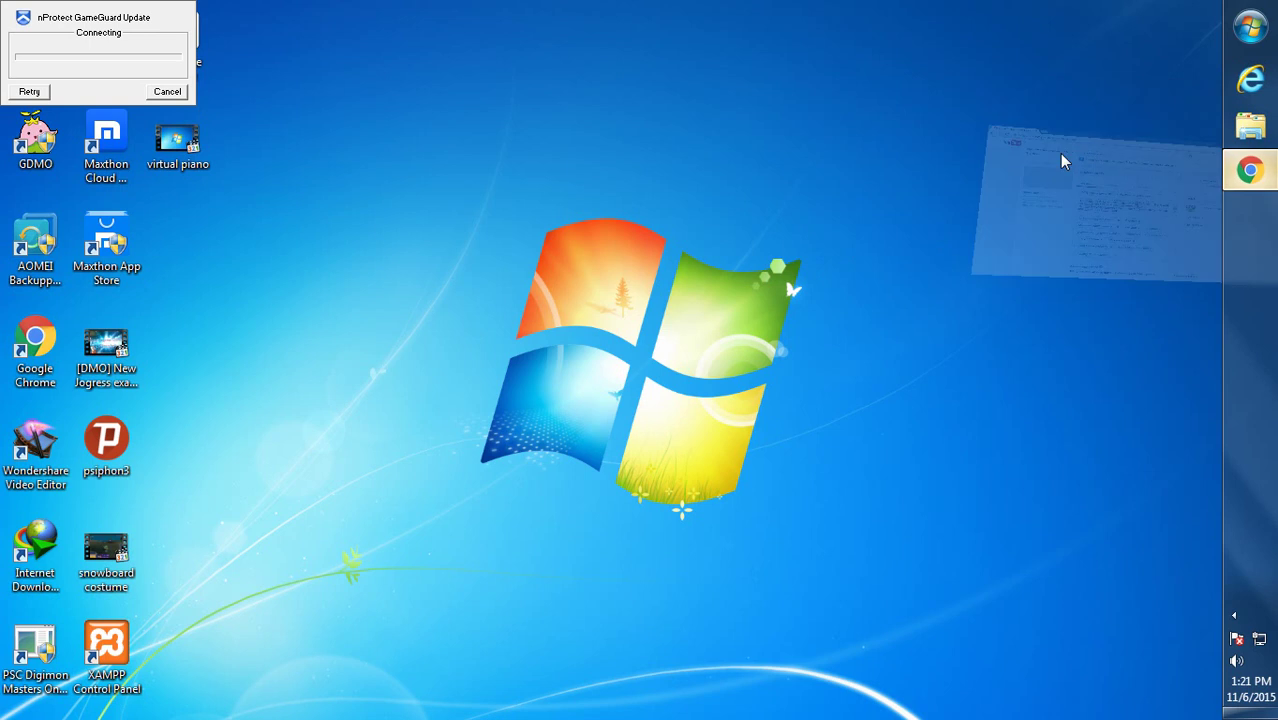
pyautogui.click(213, 17)
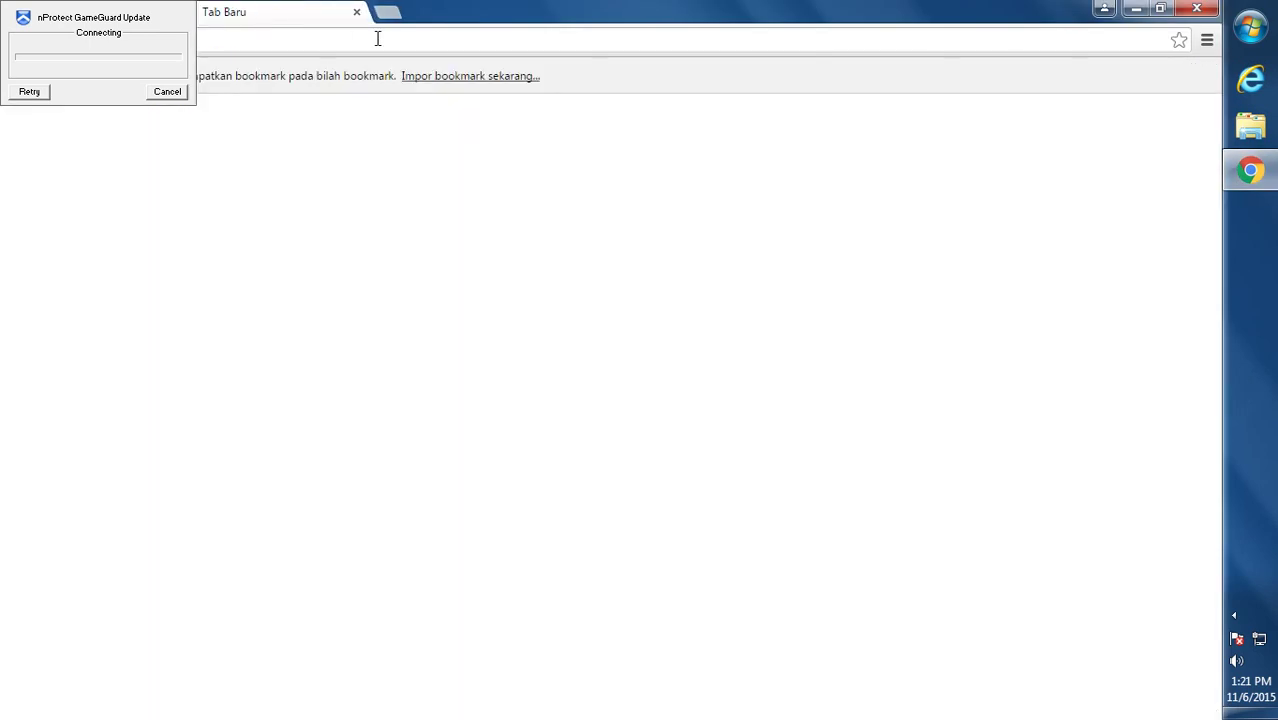
pyautogui.click(788, 41)
pyautogui.write('m')
pyautogui.press('Return')
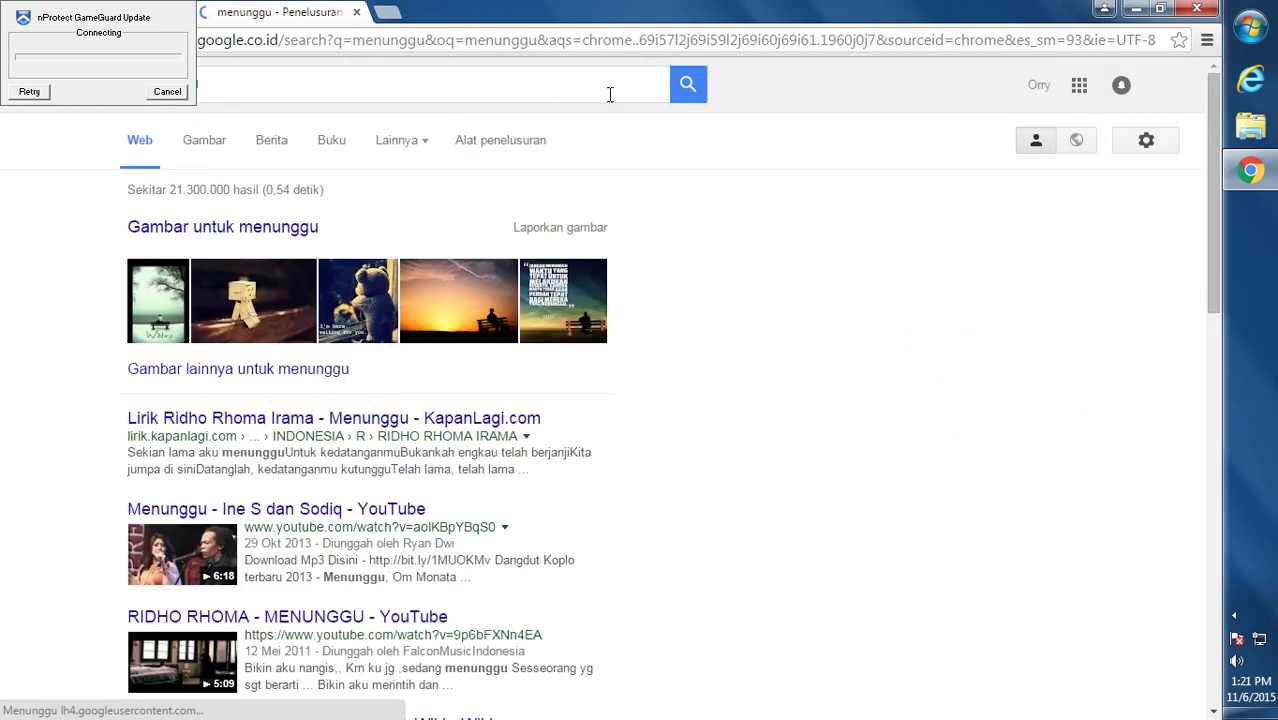
# - Browse the image results for "menunggu", previewing the cardboard robot and teddy bear pictures, and minimize the browser
pyautogui.click(257, 163)
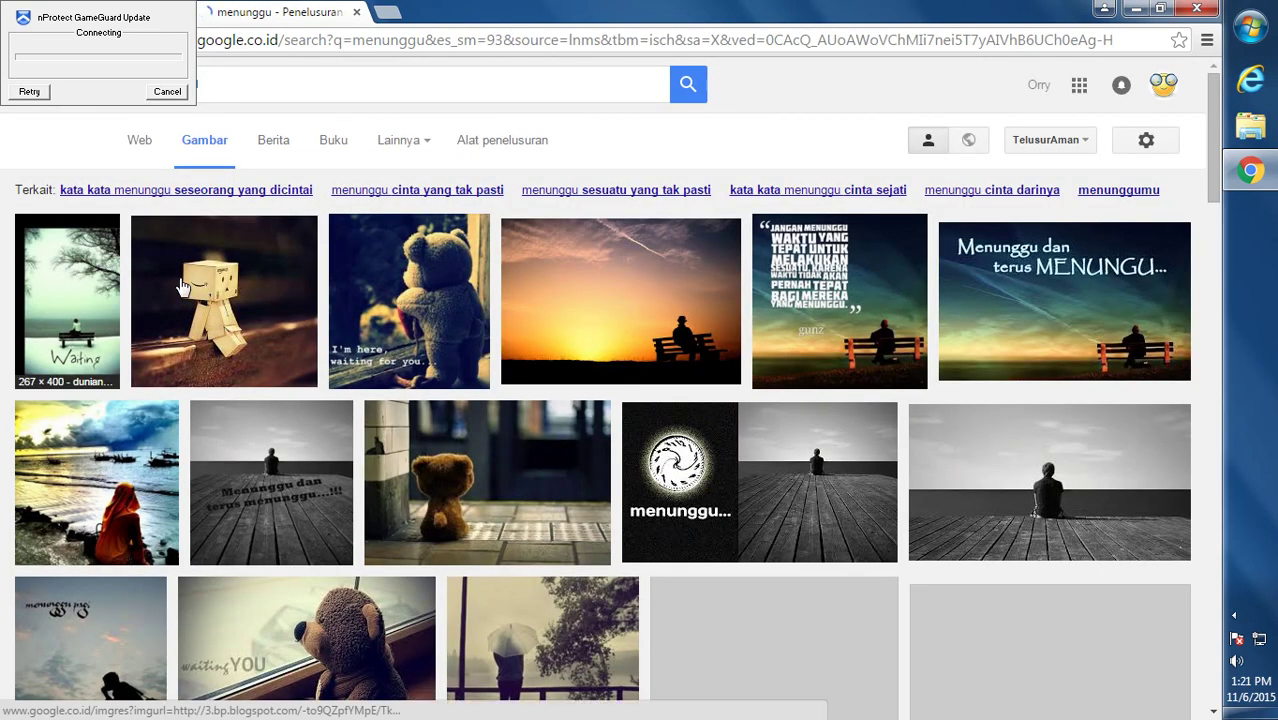
pyautogui.click(83, 293)
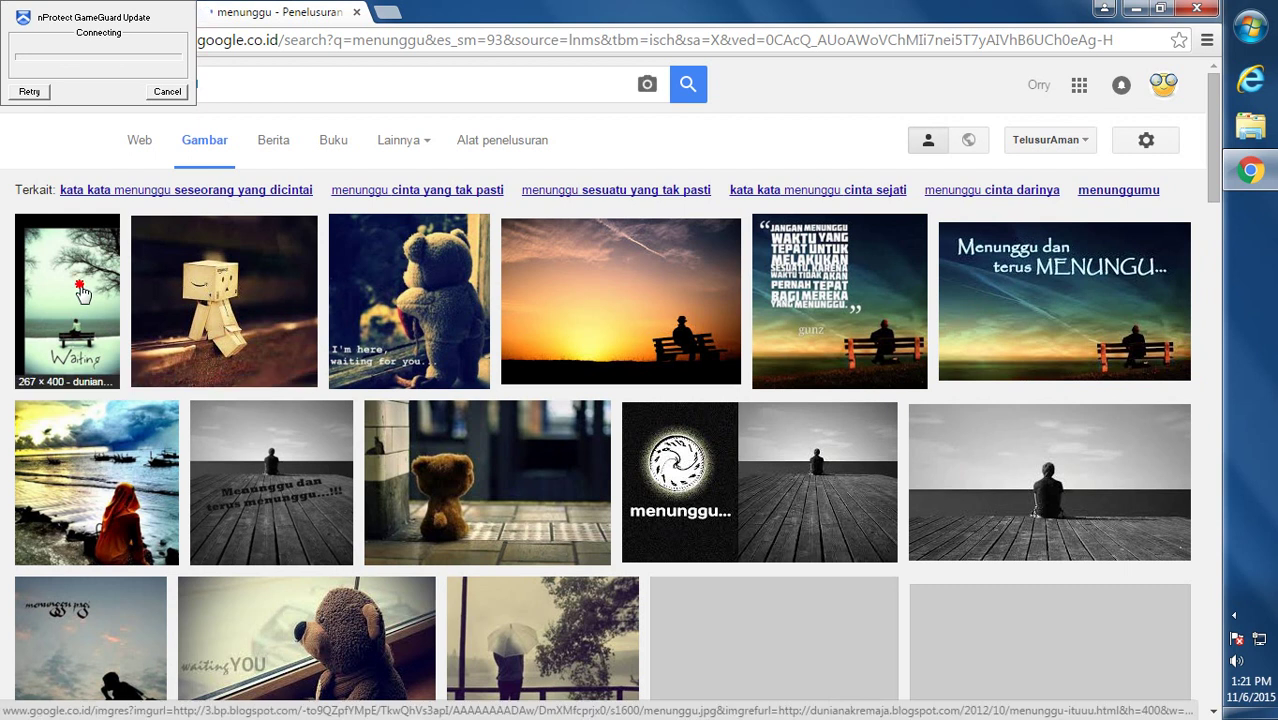
pyautogui.click(237, 320)
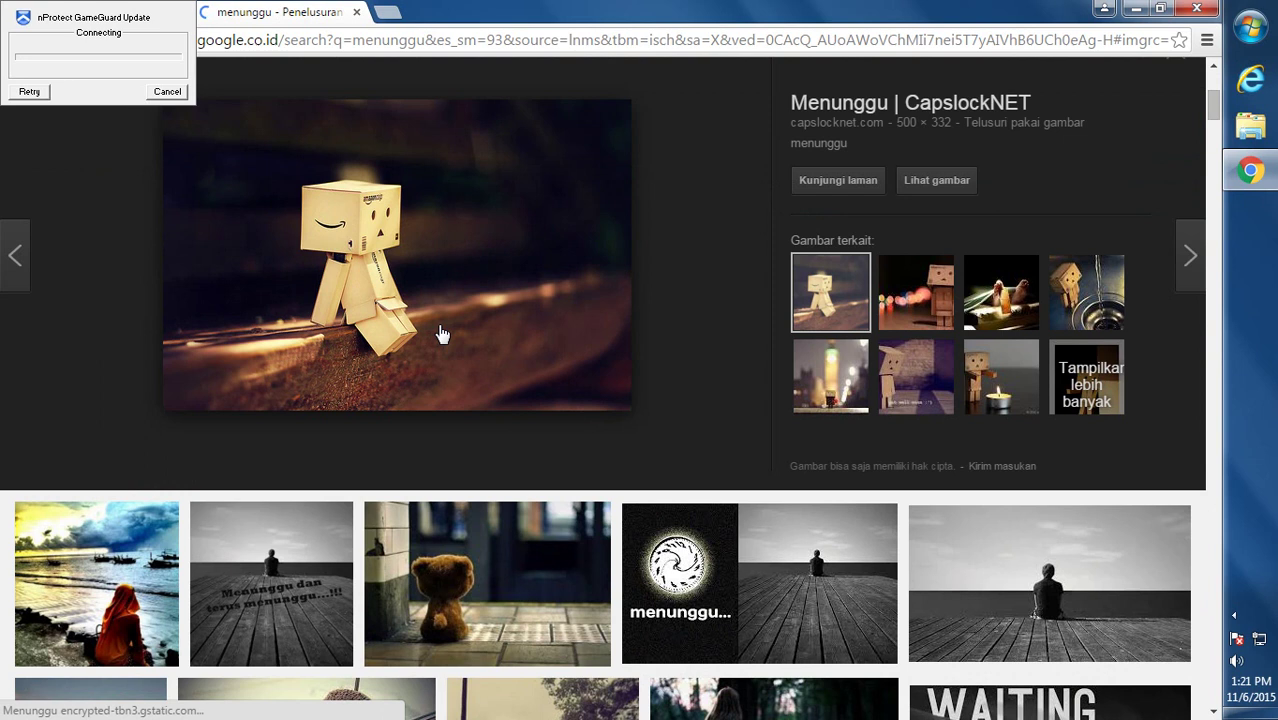
pyautogui.scroll(2, 439, 337)
pyautogui.click(393, 158)
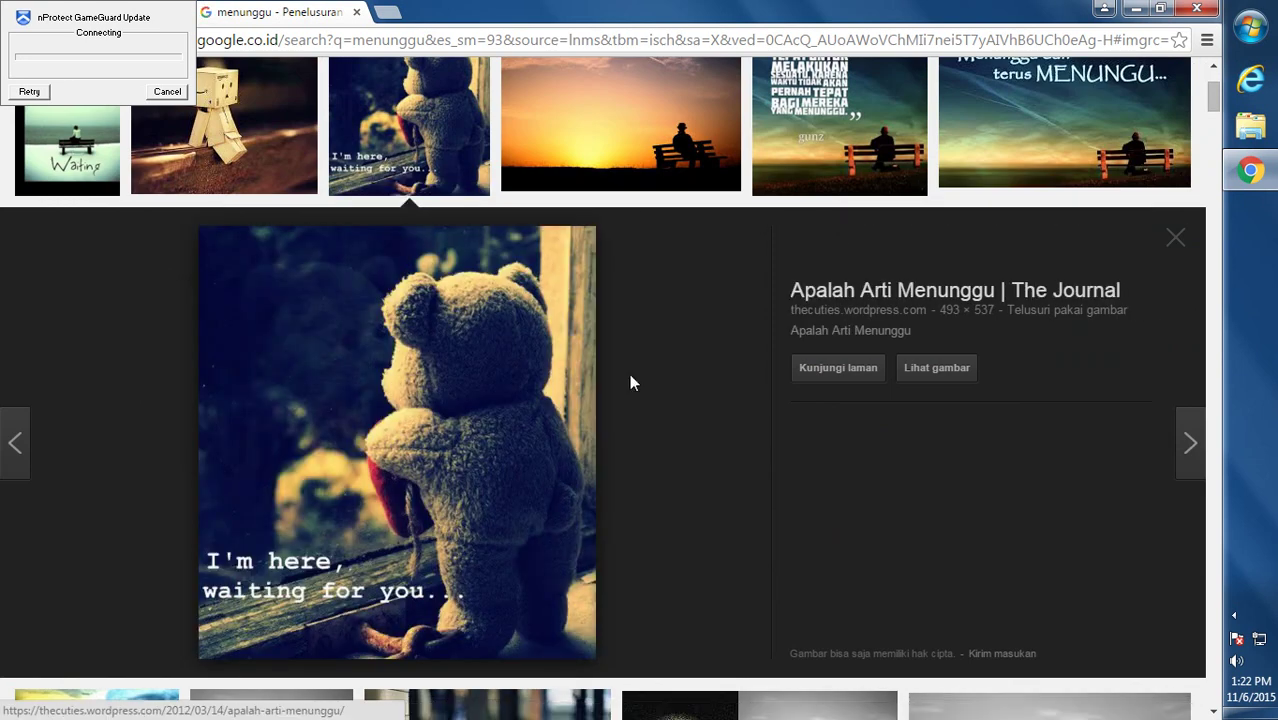
pyautogui.scroll(-2, 630, 378)
pyautogui.scroll(1, 621, 362)
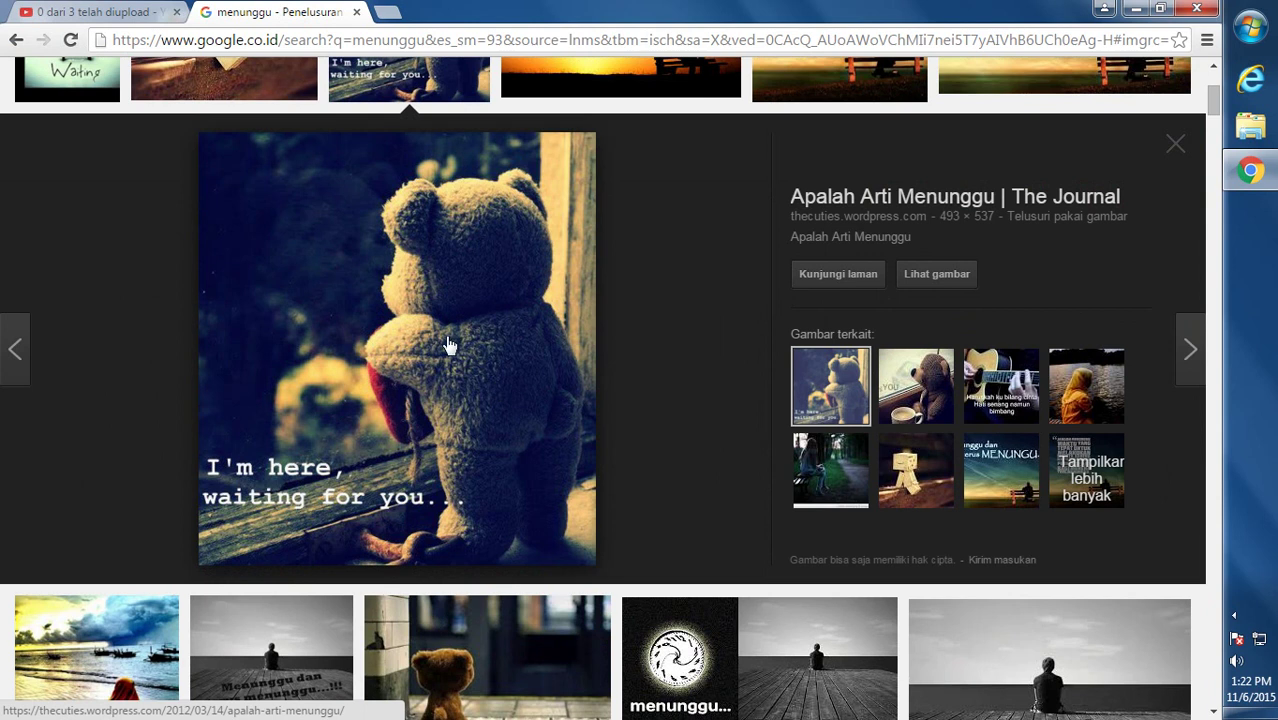
pyautogui.click(1135, 8)
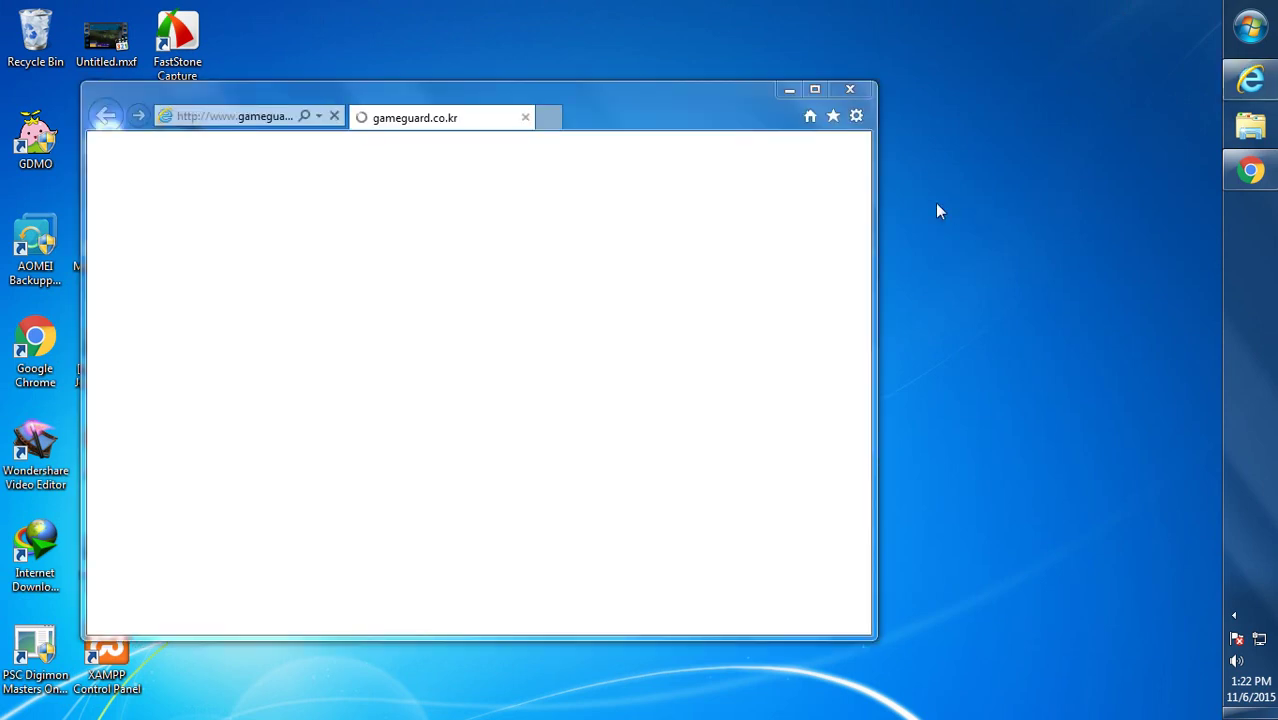
# - Bring the nProtect GameGuard FAQ in Internet Explorer into view and read the causes of update failure error codes 340, 350, 361 and 380
pyautogui.moveTo(673, 108); pyautogui.dragTo(847, 97)
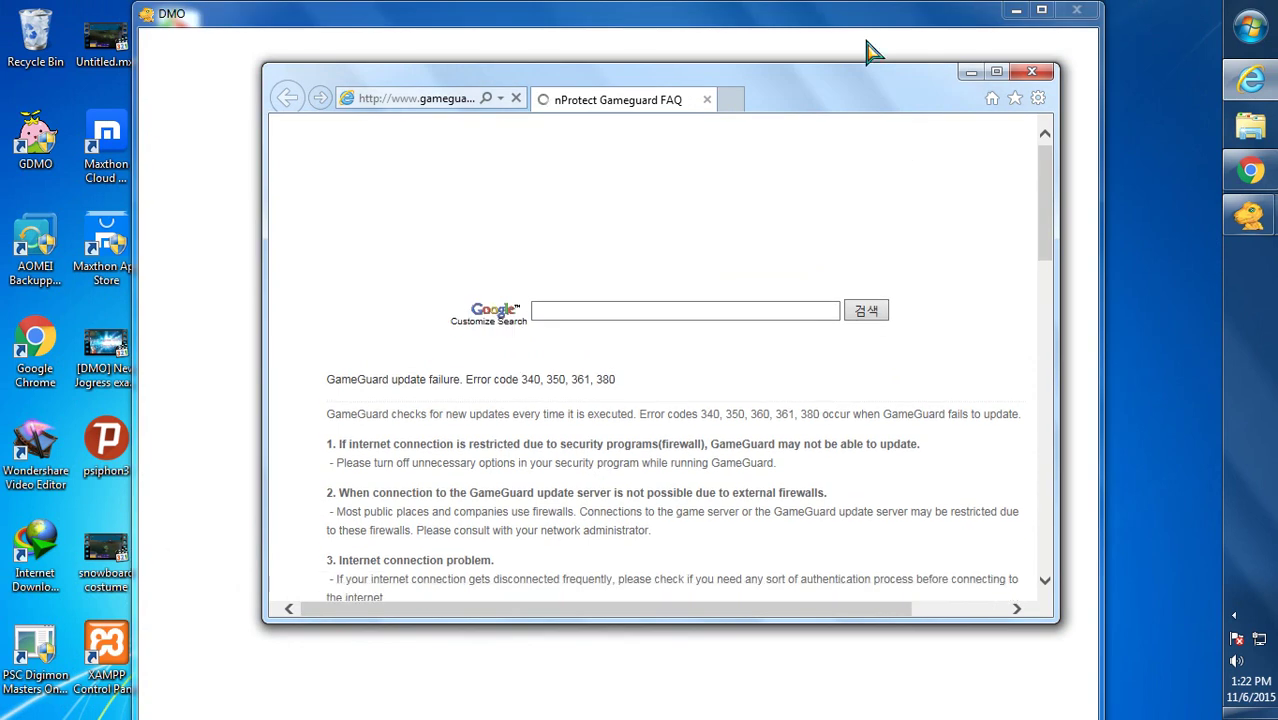
pyautogui.click(870, 28)
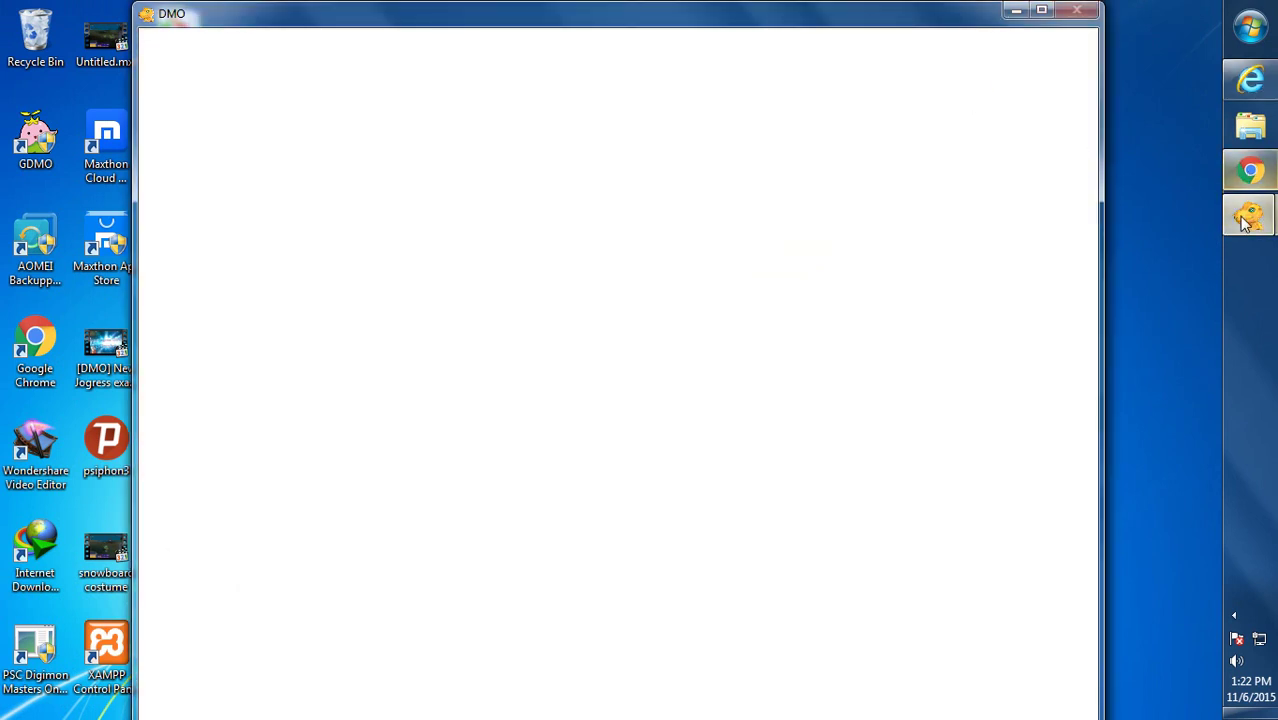
pyautogui.click(1250, 80)
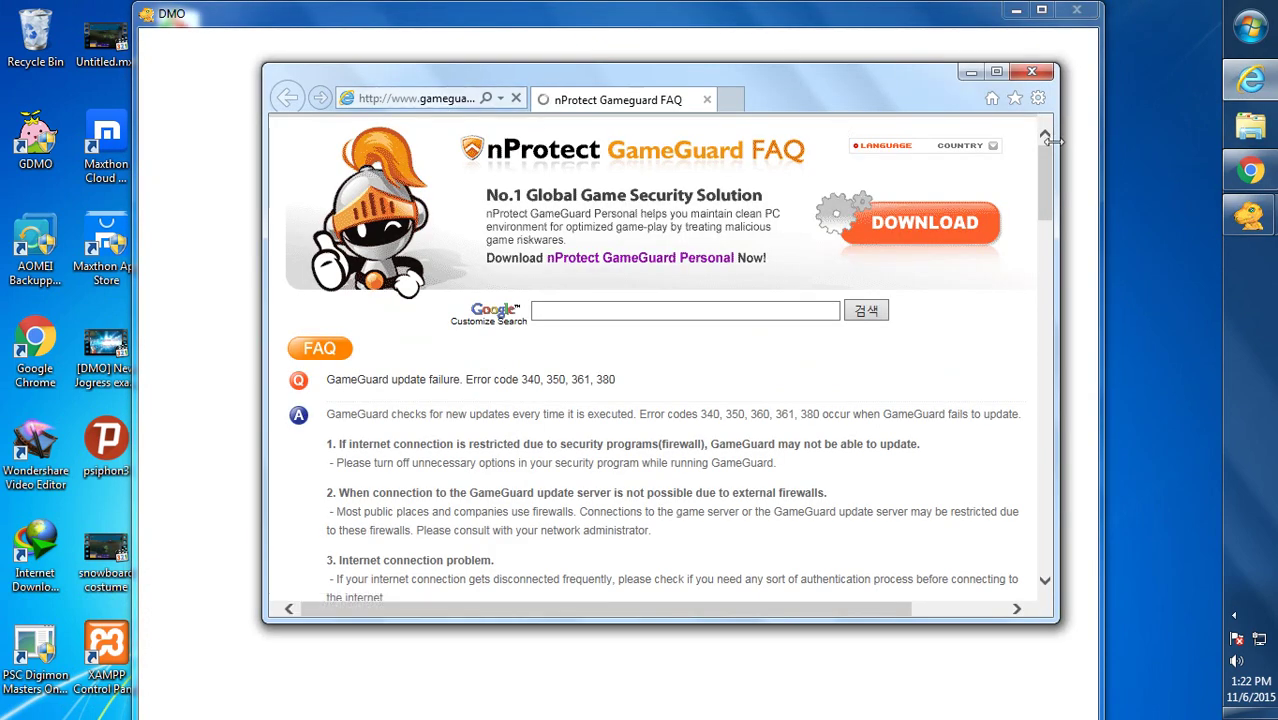
pyautogui.moveTo(1045, 156); pyautogui.dragTo(1052, 185)
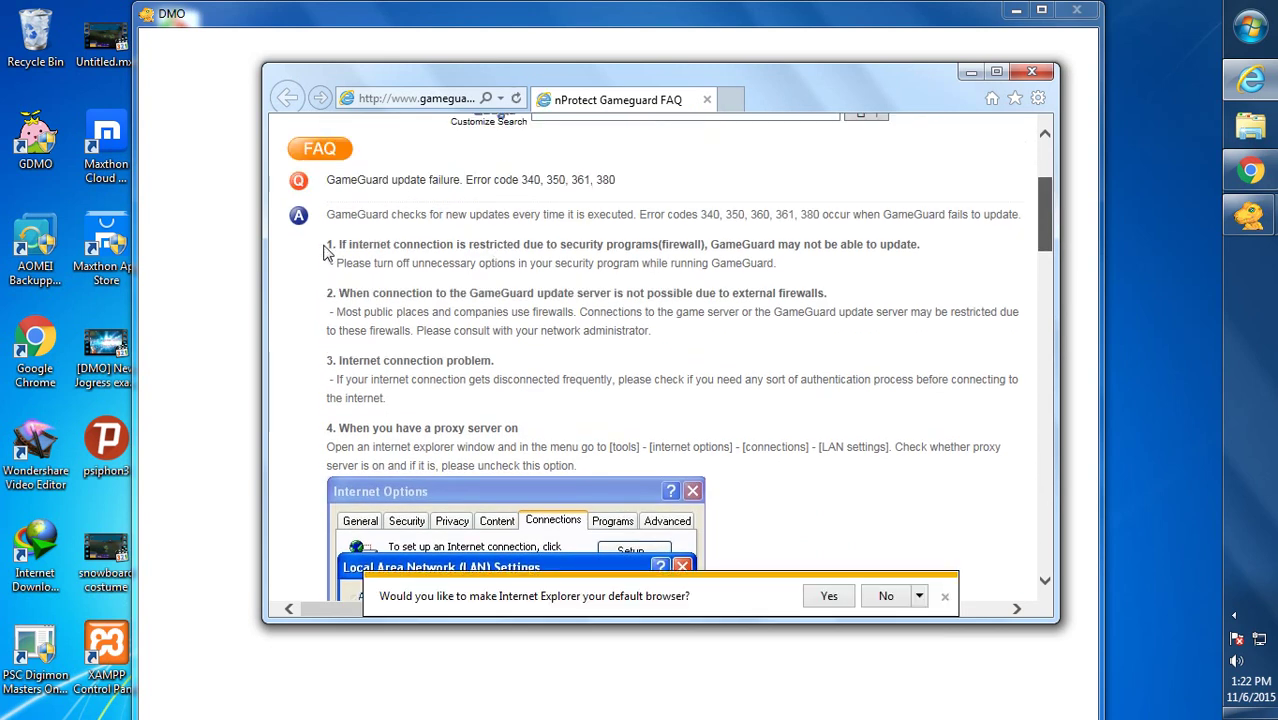
pyautogui.scroll(1, 330, 262)
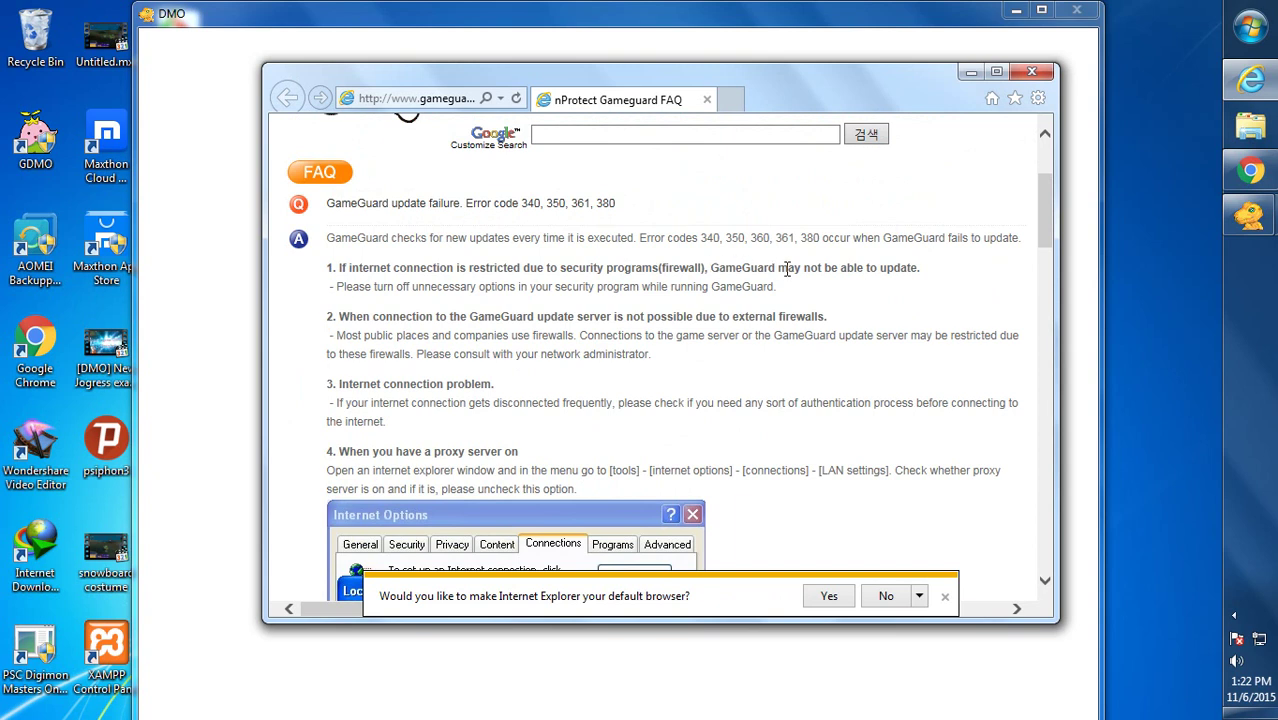
# - Examine the remaining GameGuard FAQ fixes, especially the instructions for disabling a proxy server in the LAN settings
pyautogui.moveTo(817, 86); pyautogui.dragTo(848, 97)
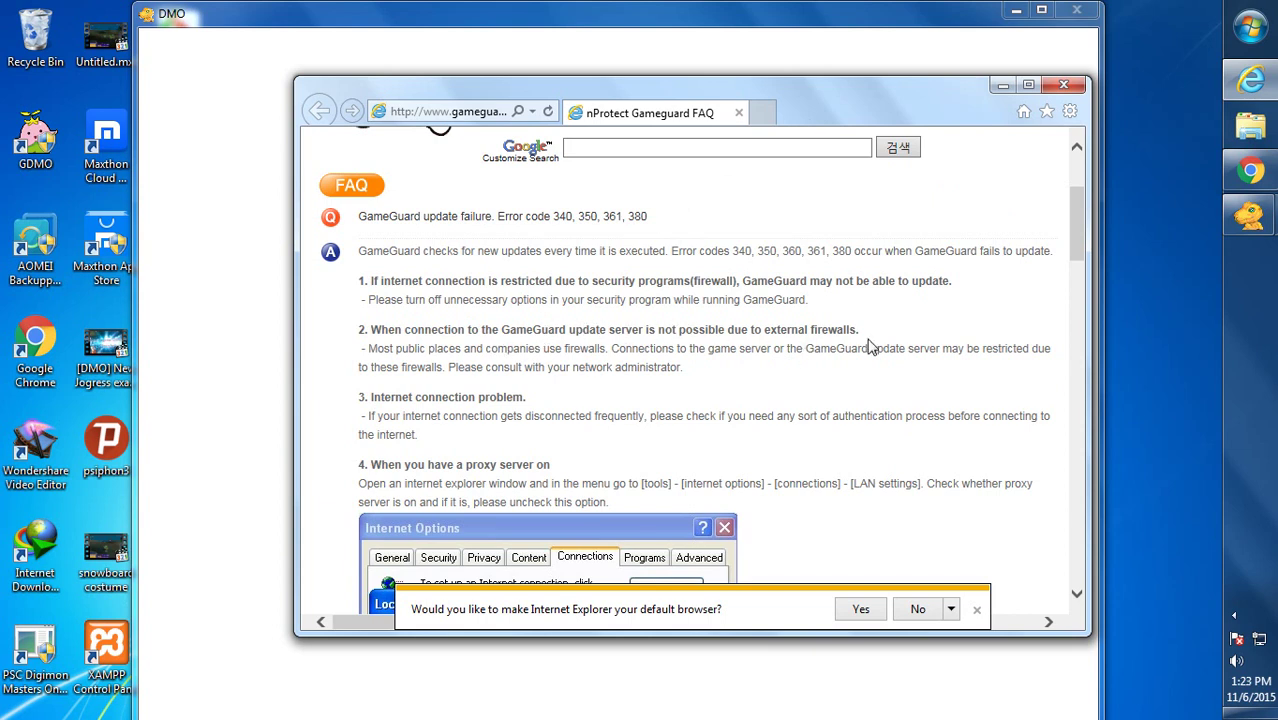
pyautogui.moveTo(1082, 237); pyautogui.dragTo(1086, 262)
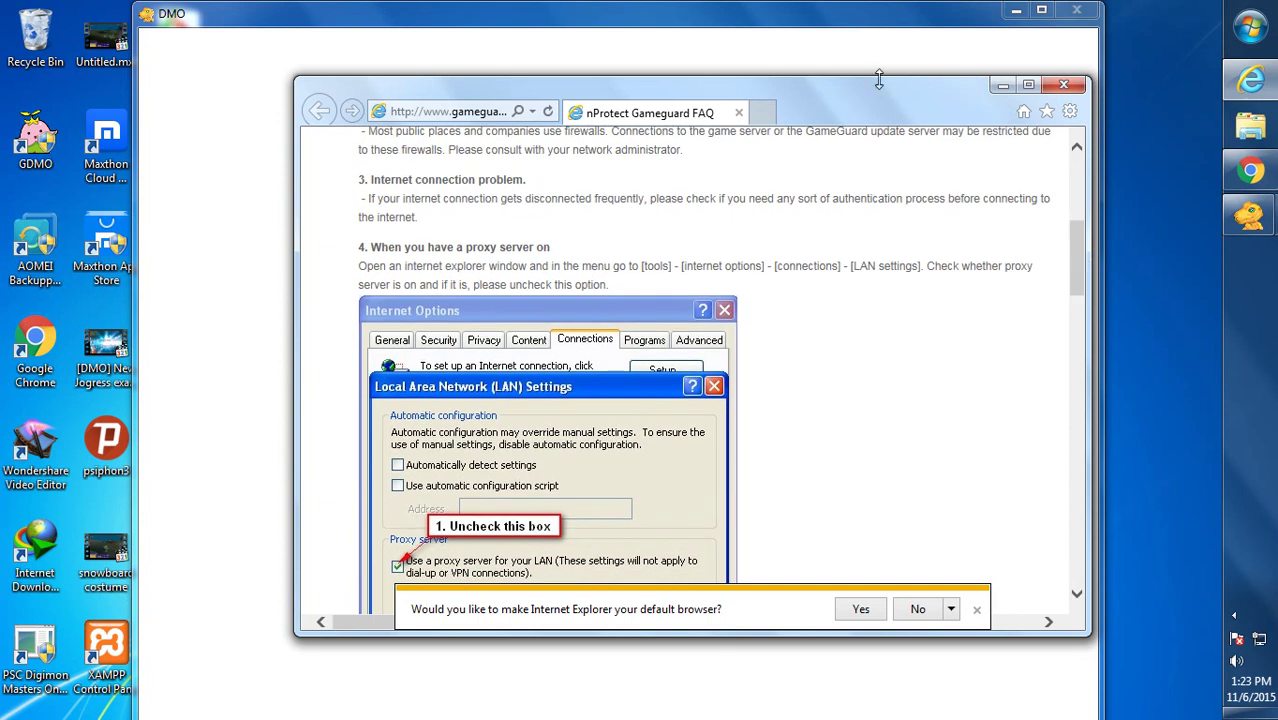
pyautogui.moveTo(874, 92)
pyautogui.mouseDown()
pyautogui.moveTo(1005, 275)
pyautogui.moveTo(1087, 284)
pyautogui.moveTo(869, 106)
pyautogui.mouseUp()
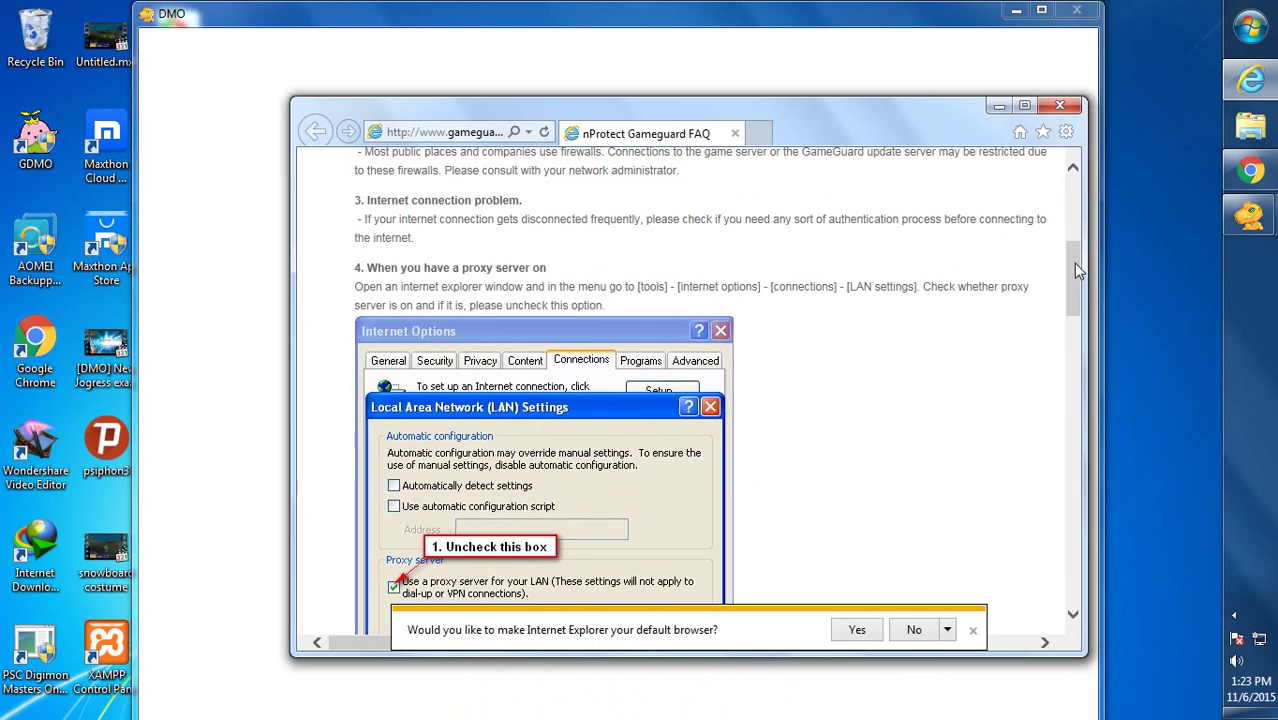
pyautogui.moveTo(1076, 269); pyautogui.dragTo(1078, 287)
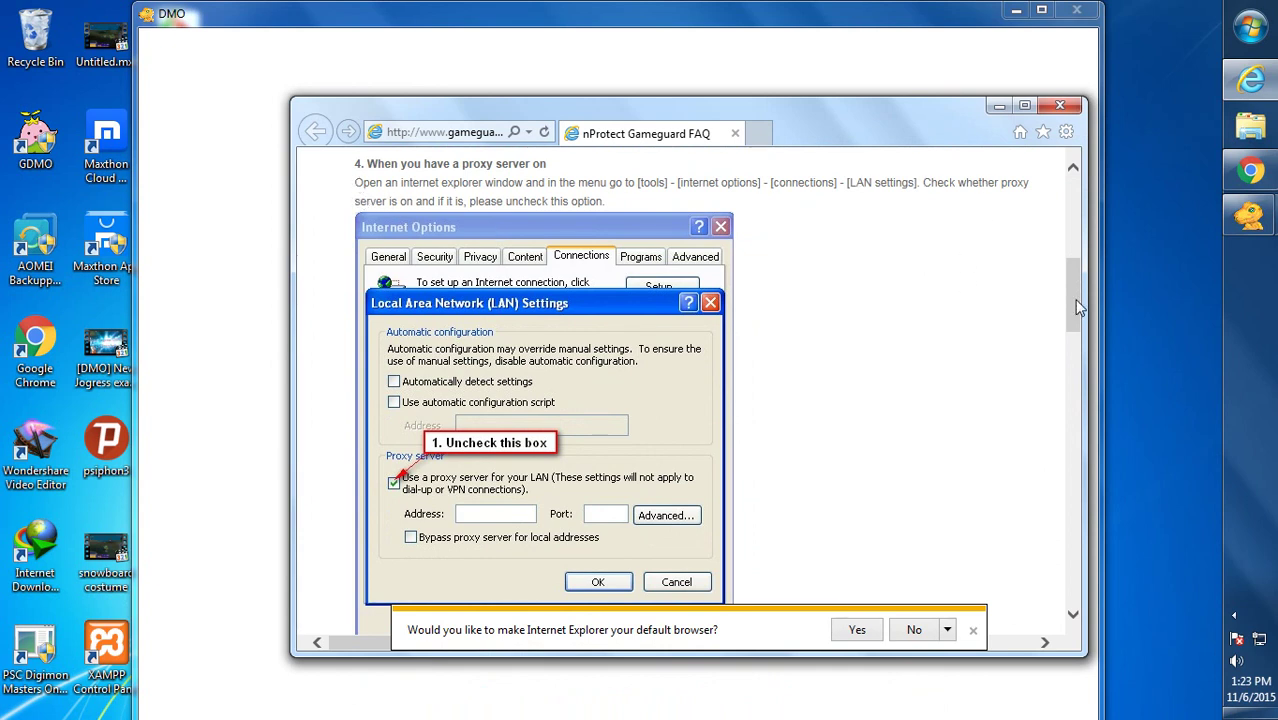
pyautogui.moveTo(1080, 296)
pyautogui.mouseDown()
pyautogui.moveTo(1080, 318)
pyautogui.moveTo(1081, 294)
pyautogui.mouseUp()
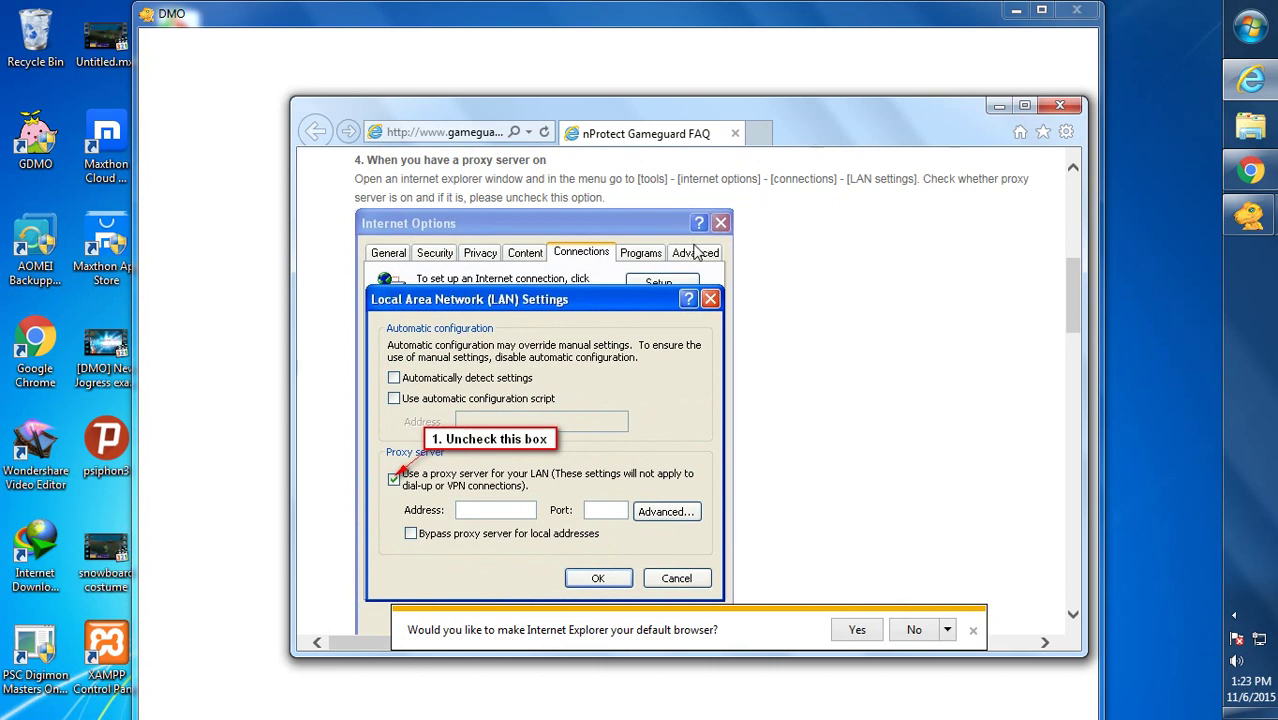
pyautogui.moveTo(1070, 284); pyautogui.dragTo(1072, 281)
pyautogui.moveTo(936, 120); pyautogui.dragTo(890, 163)
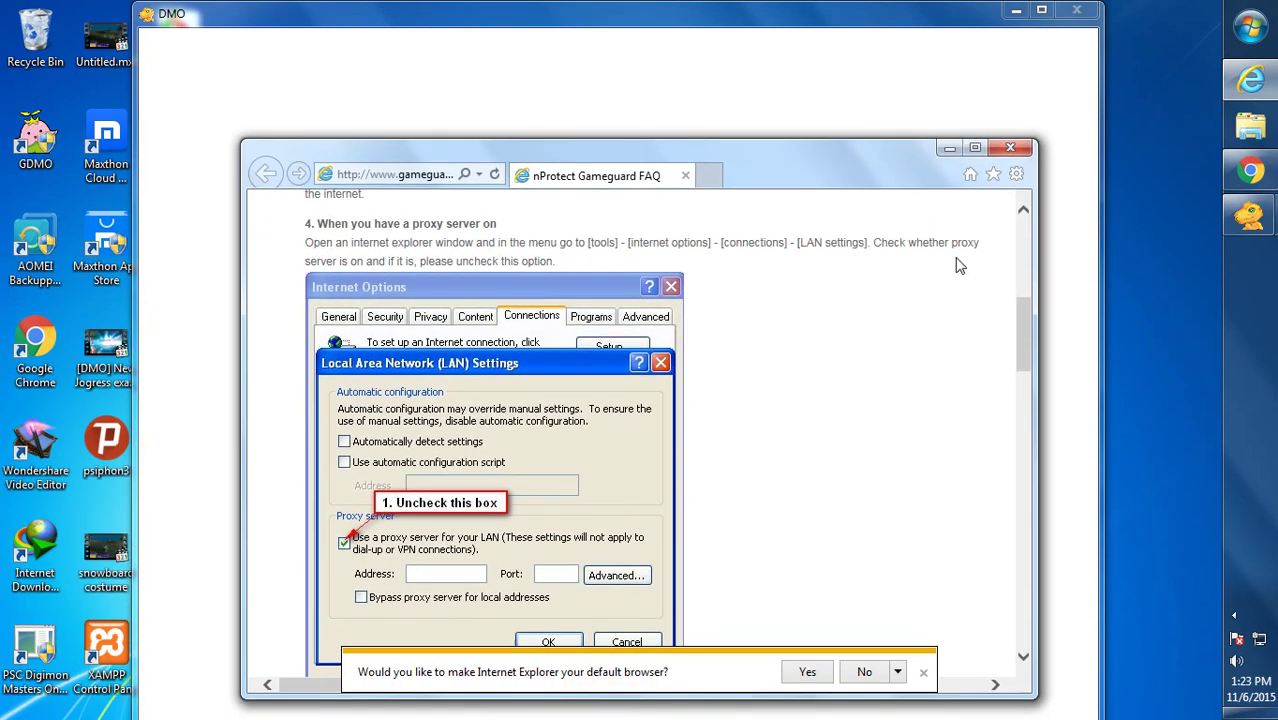
pyautogui.moveTo(1025, 321); pyautogui.dragTo(1026, 323)
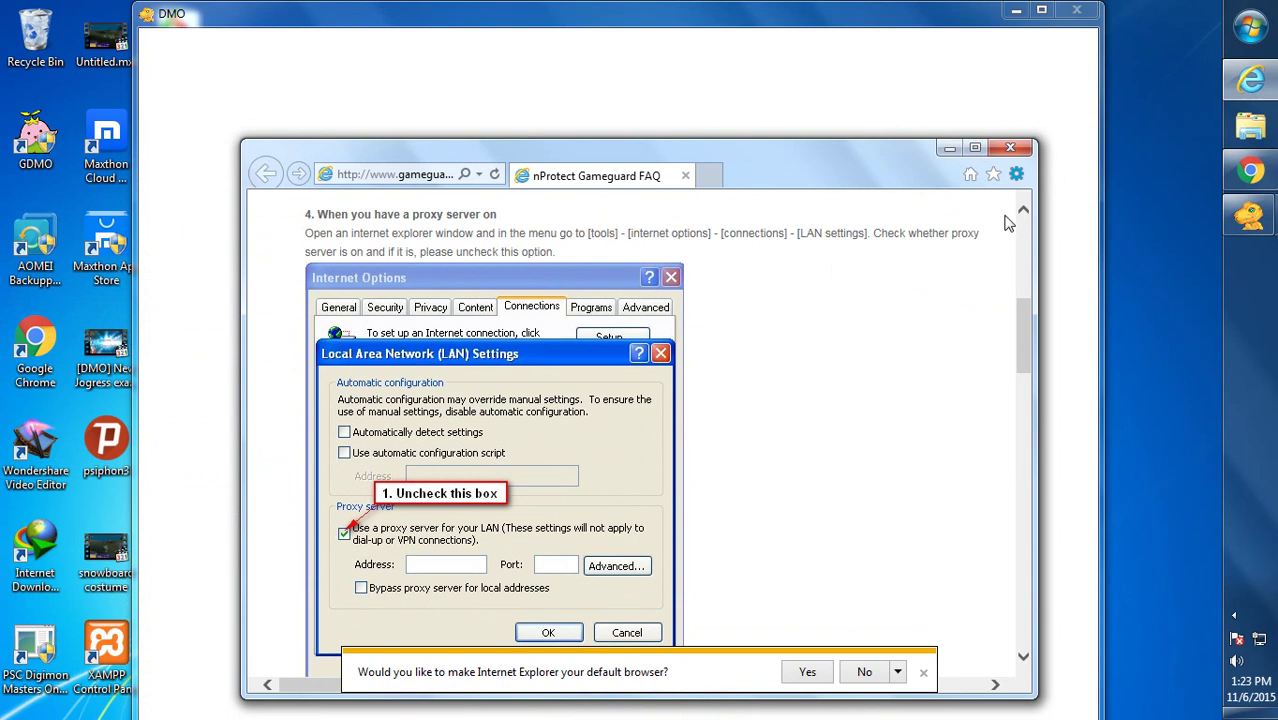
# - Switch to Chrome, close the "menunggu" search tab, and open the browser settings in a new tab
pyautogui.click(1248, 172)
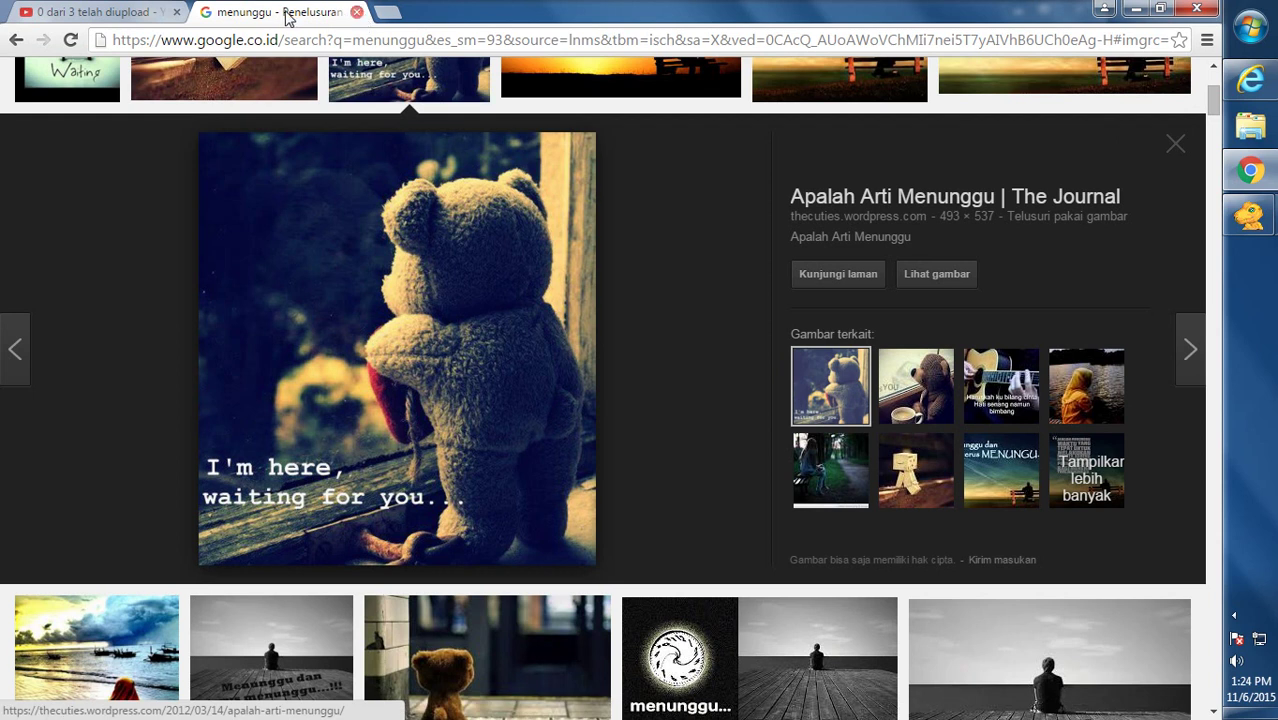
pyautogui.click(357, 13)
pyautogui.hotkey('ctrl', 't')
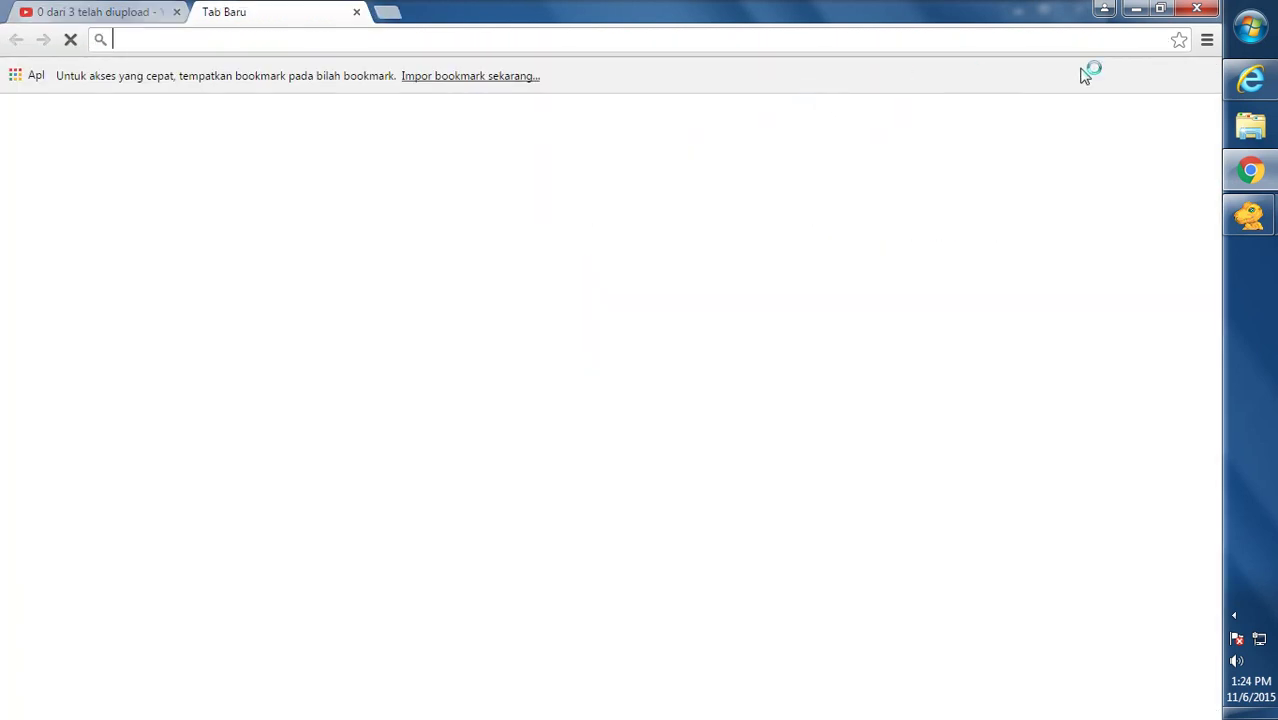
pyautogui.click(1206, 44)
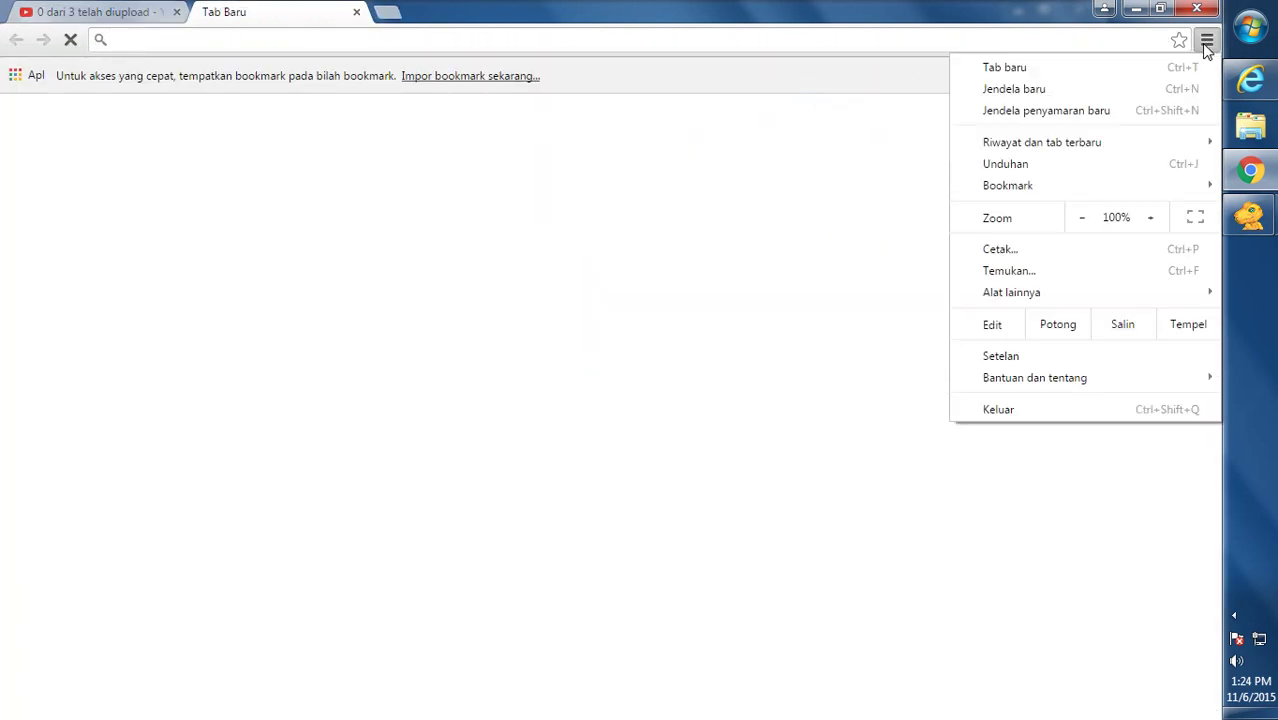
pyautogui.click(1039, 360)
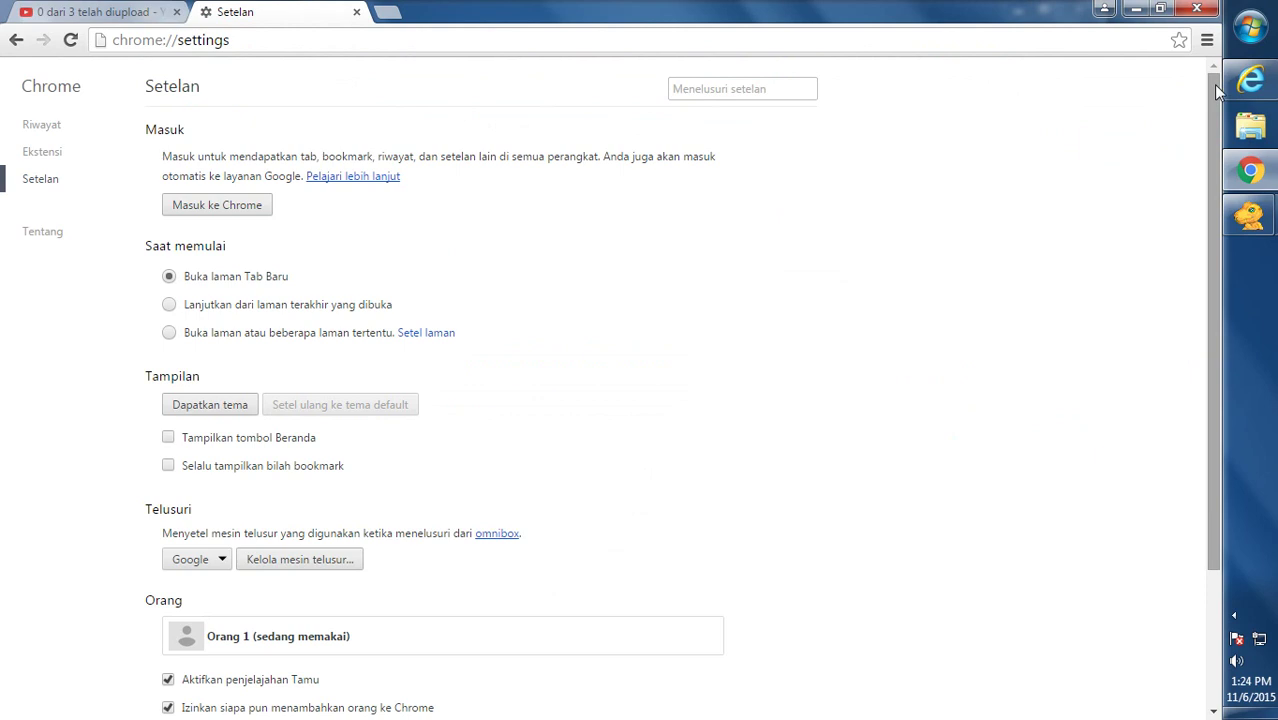
# - Show Chrome's advanced settings and locate the Jaringan (network) section
pyautogui.scroll(-3, 1118, 550)
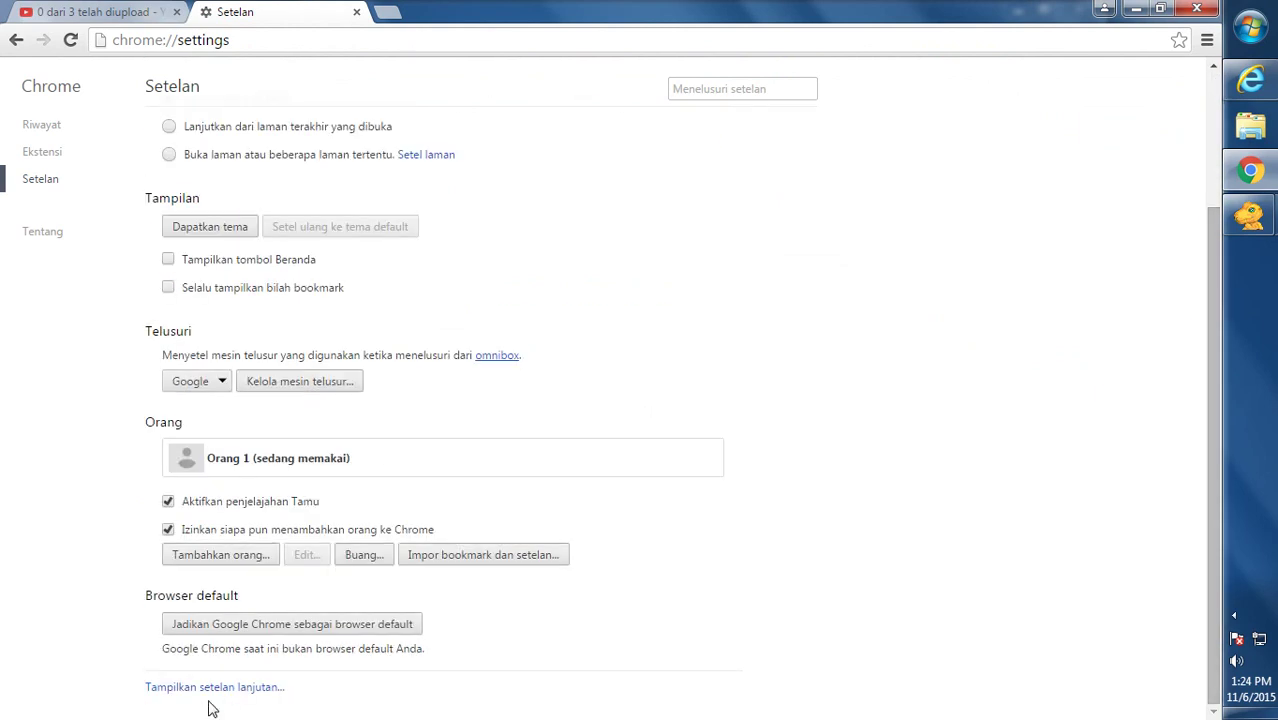
pyautogui.click(210, 690)
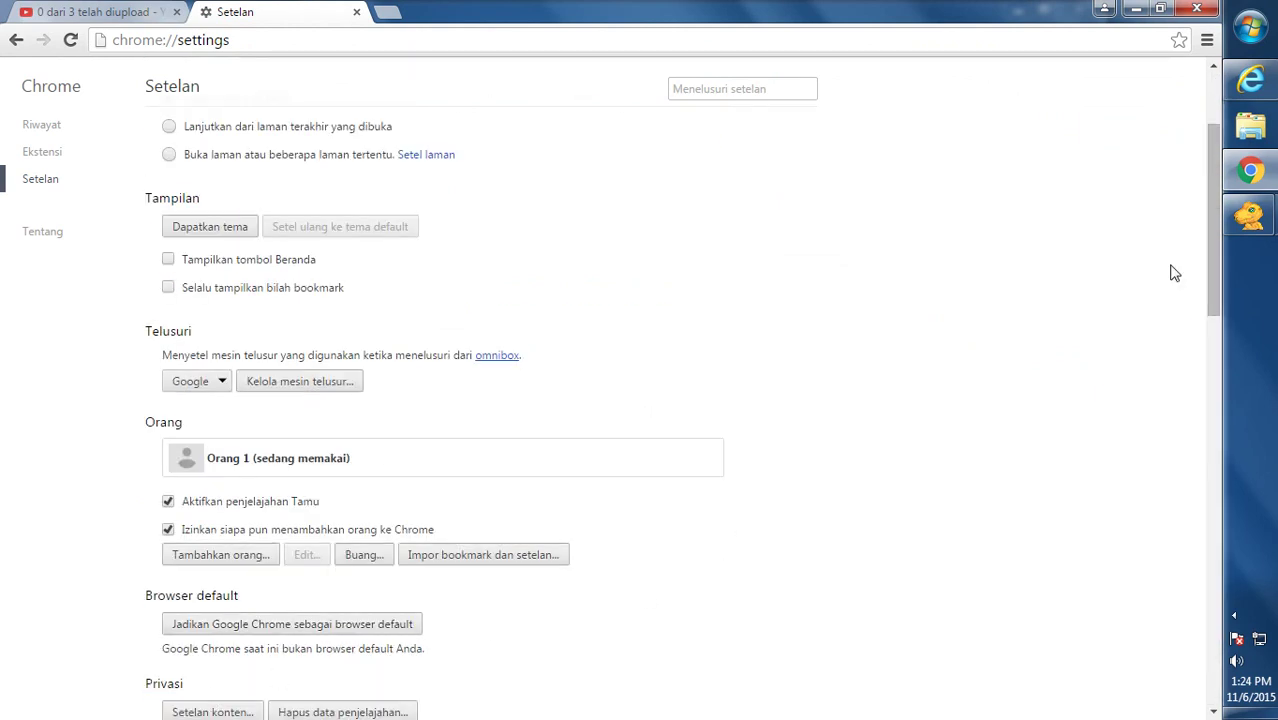
pyautogui.scroll(-1, 1219, 240)
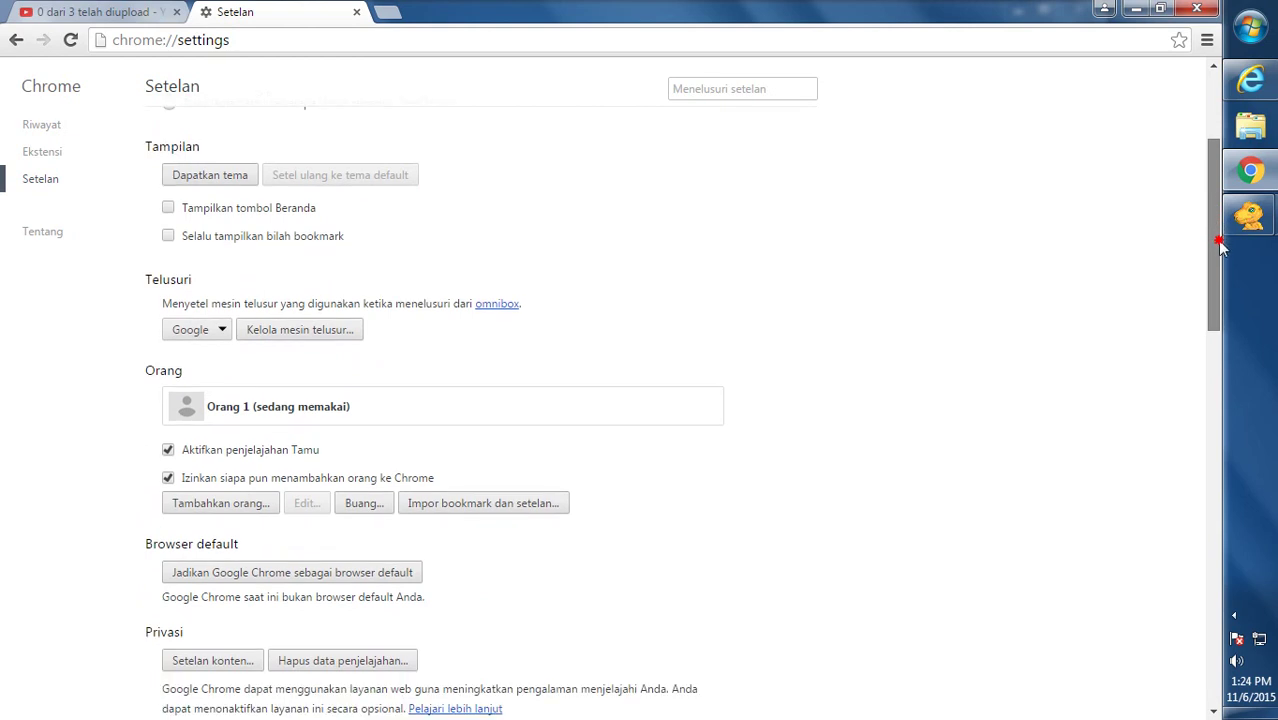
pyautogui.scroll(-5, 1219, 278)
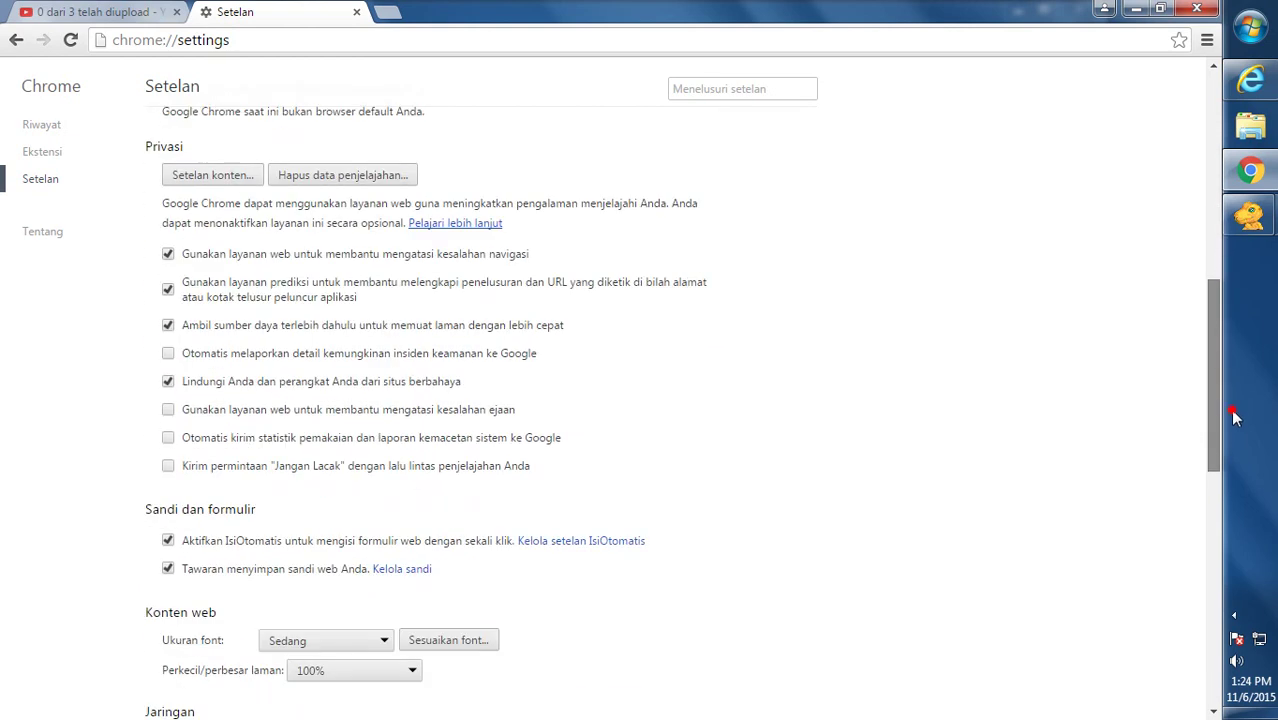
pyautogui.scroll(-3, 1232, 432)
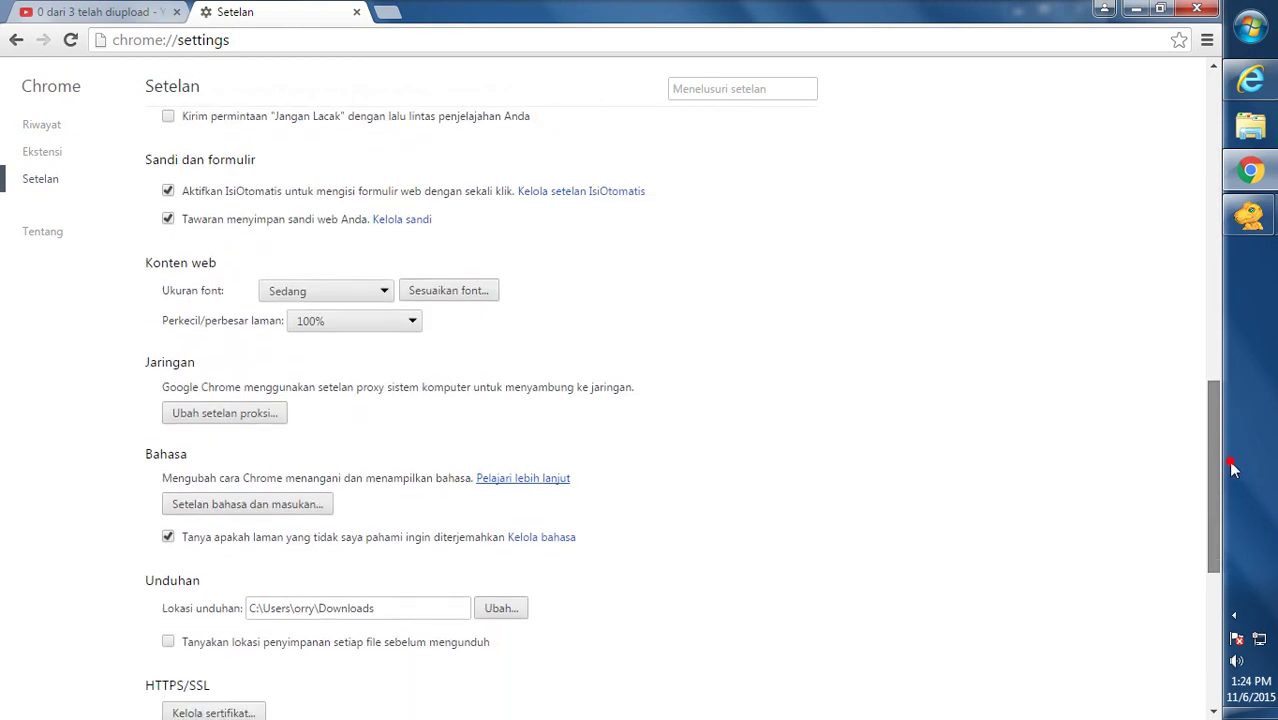
# - Review the expanded settings page again from the Masuk section down to the Jaringan section
pyautogui.moveTo(1232, 482); pyautogui.dragTo(1216, 290)
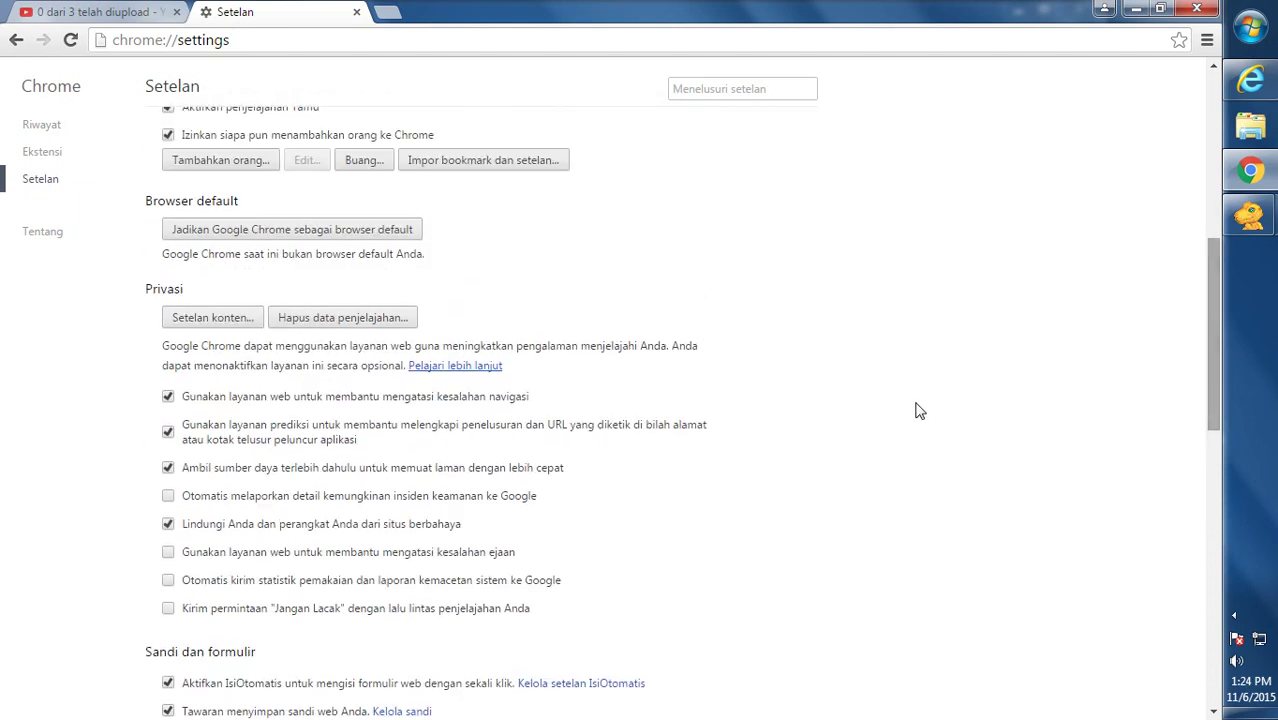
pyautogui.scroll(3, 736, 386)
pyautogui.scroll(2, 736, 386)
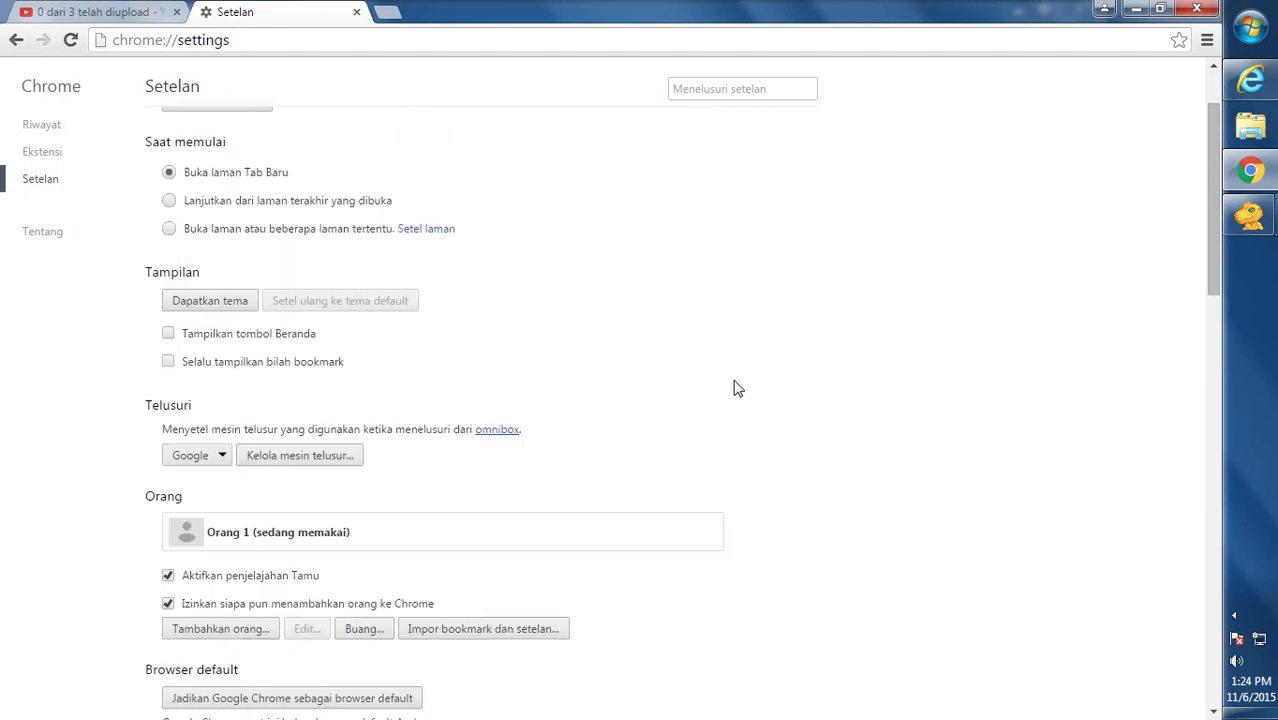
pyautogui.scroll(1, 652, 466)
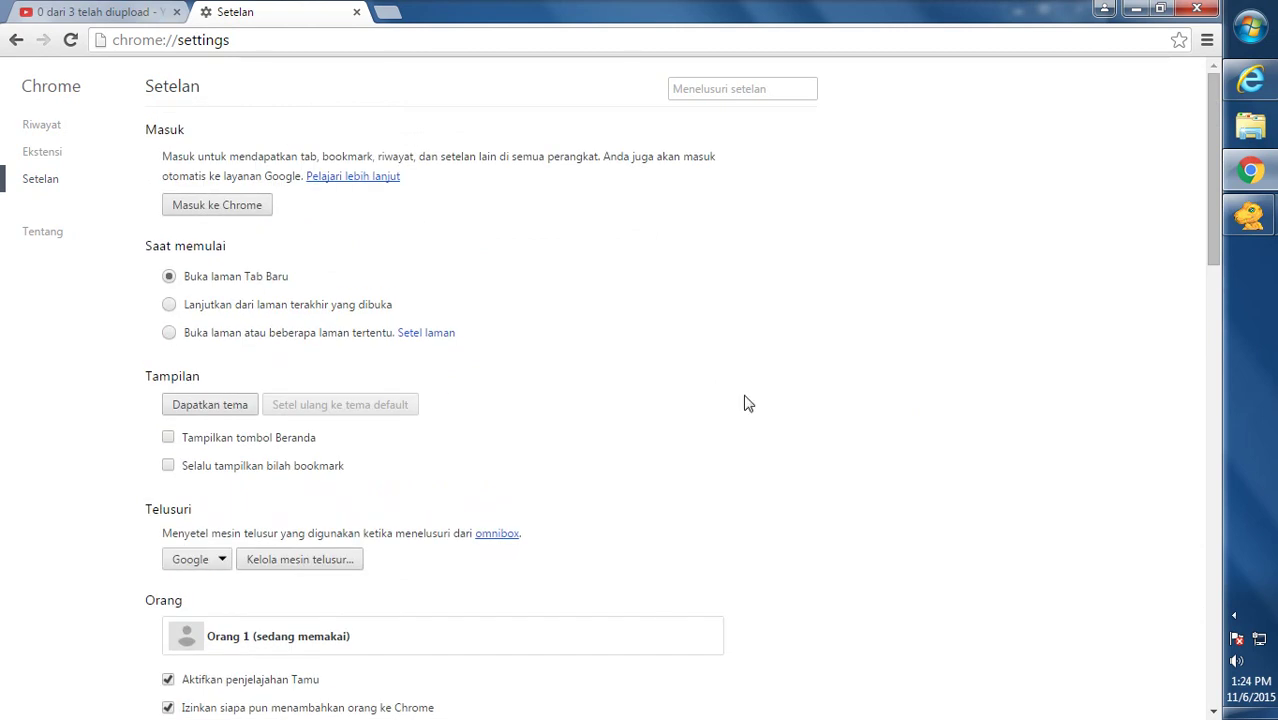
pyautogui.scroll(-2, 805, 267)
pyautogui.scroll(-1, 800, 250)
pyautogui.scroll(1, 796, 226)
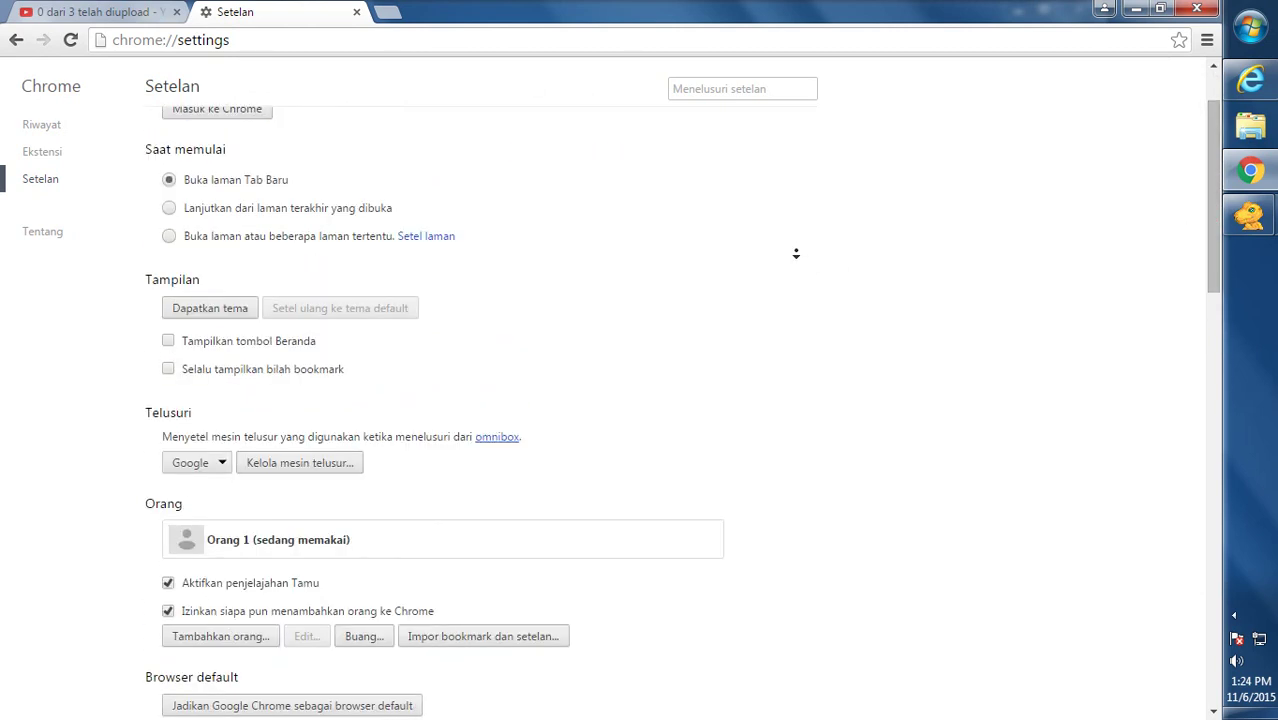
pyautogui.scroll(-1, 788, 330)
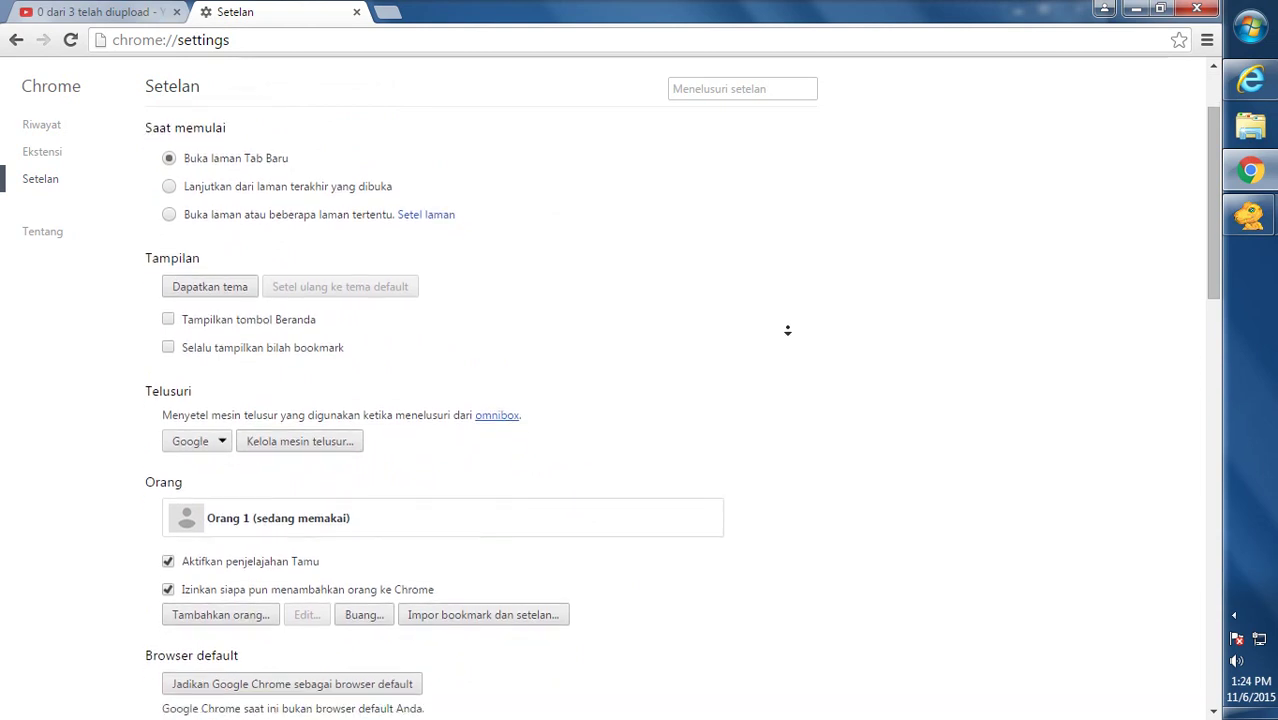
pyautogui.scroll(-3, 786, 347)
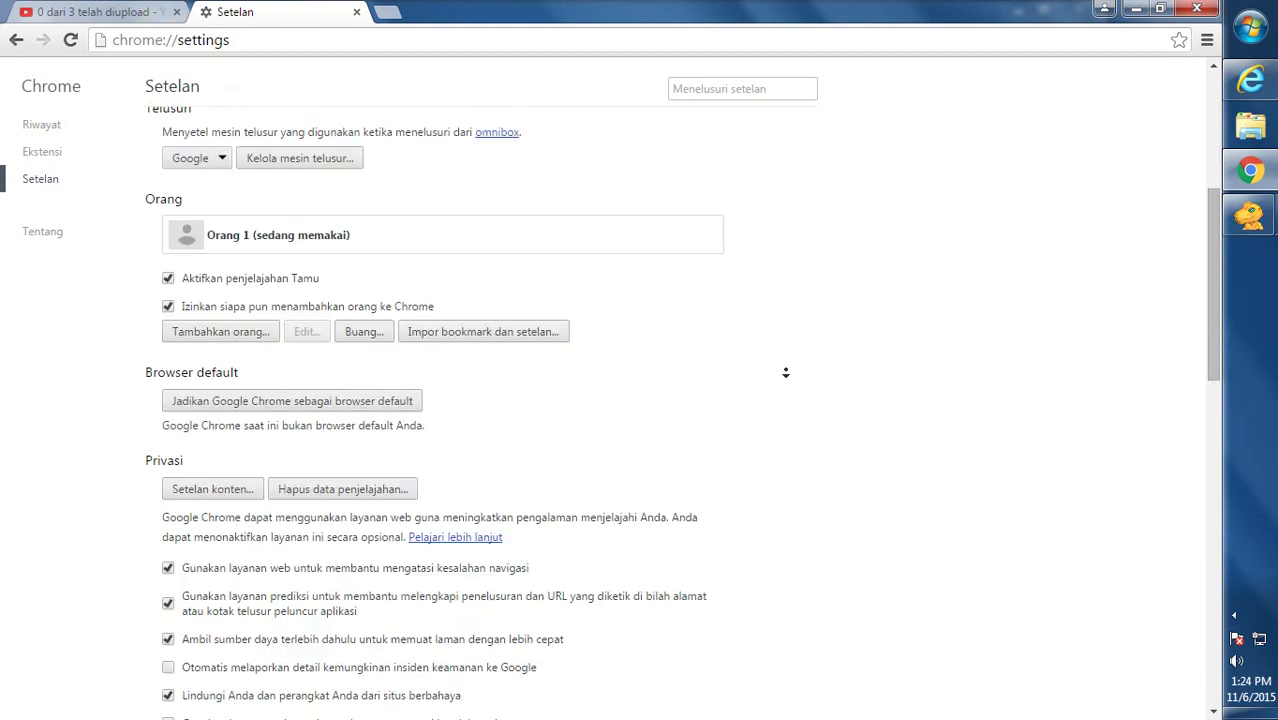
pyautogui.scroll(-3, 786, 372)
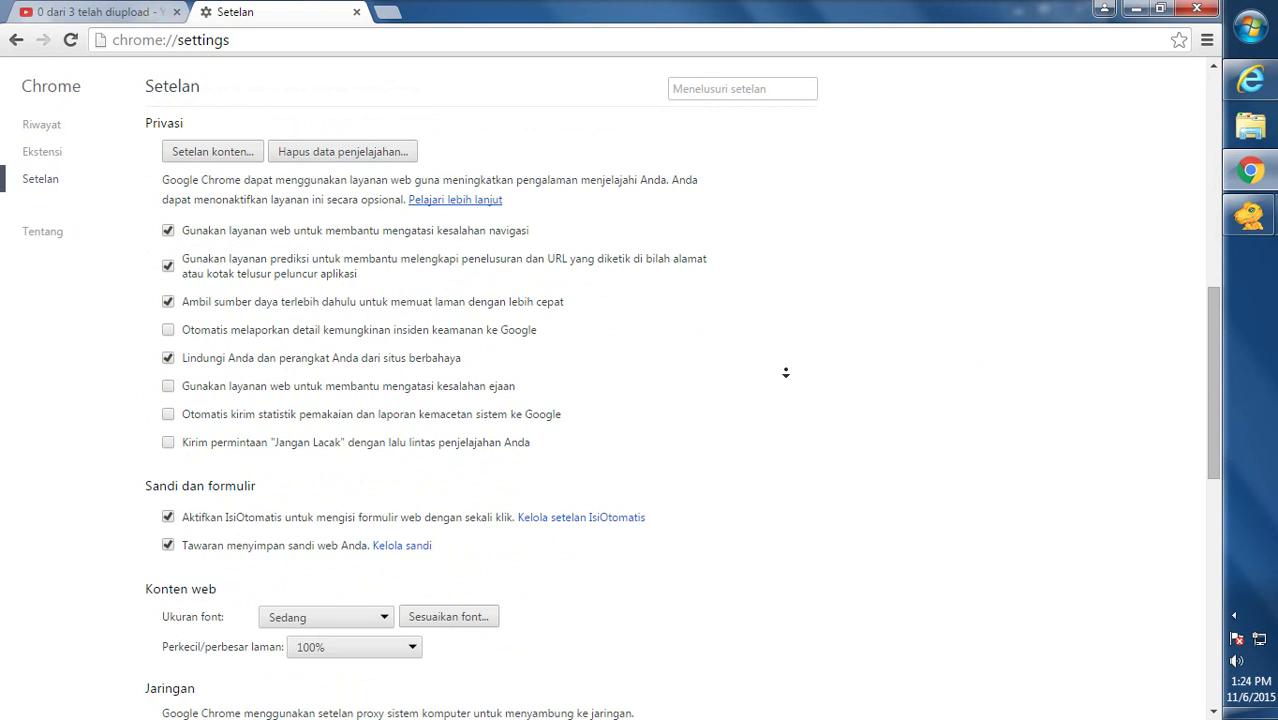
pyautogui.scroll(-3, 786, 367)
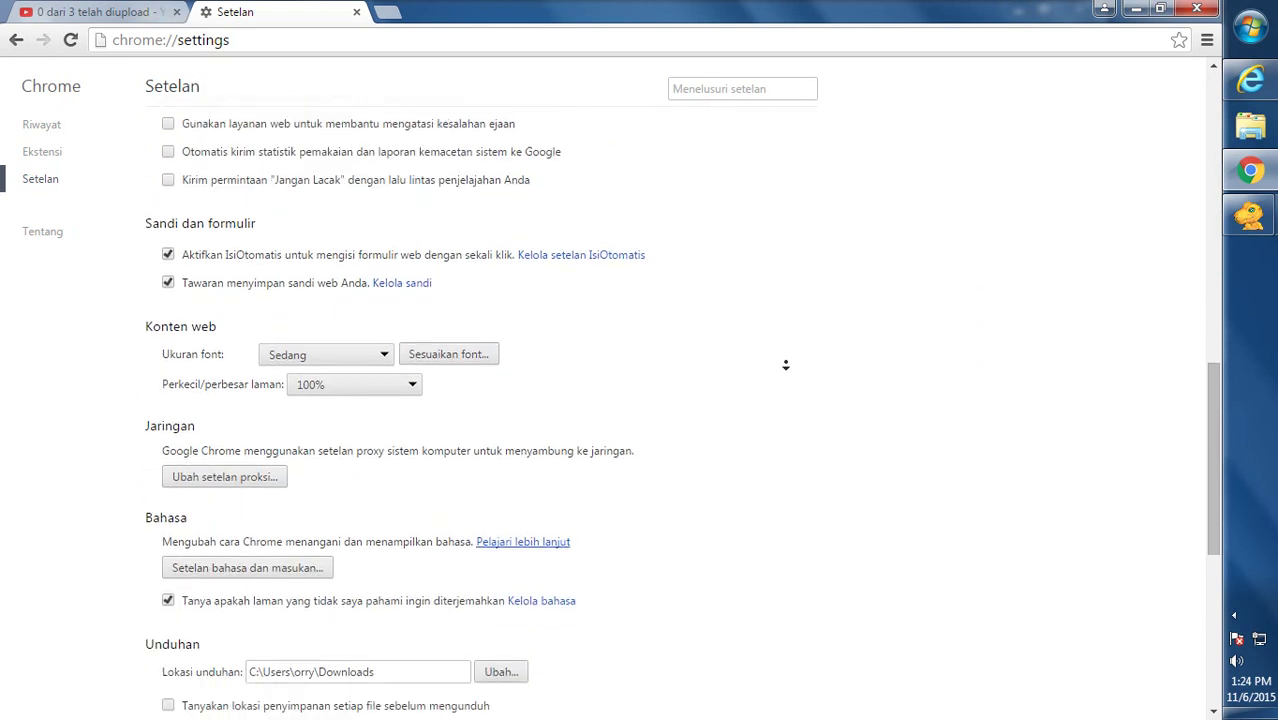
# - Open the computer's proxy settings from the Jaringan section and move the Internet Properties dialog toward the middle of the screen
pyautogui.scroll(-2, 786, 365)
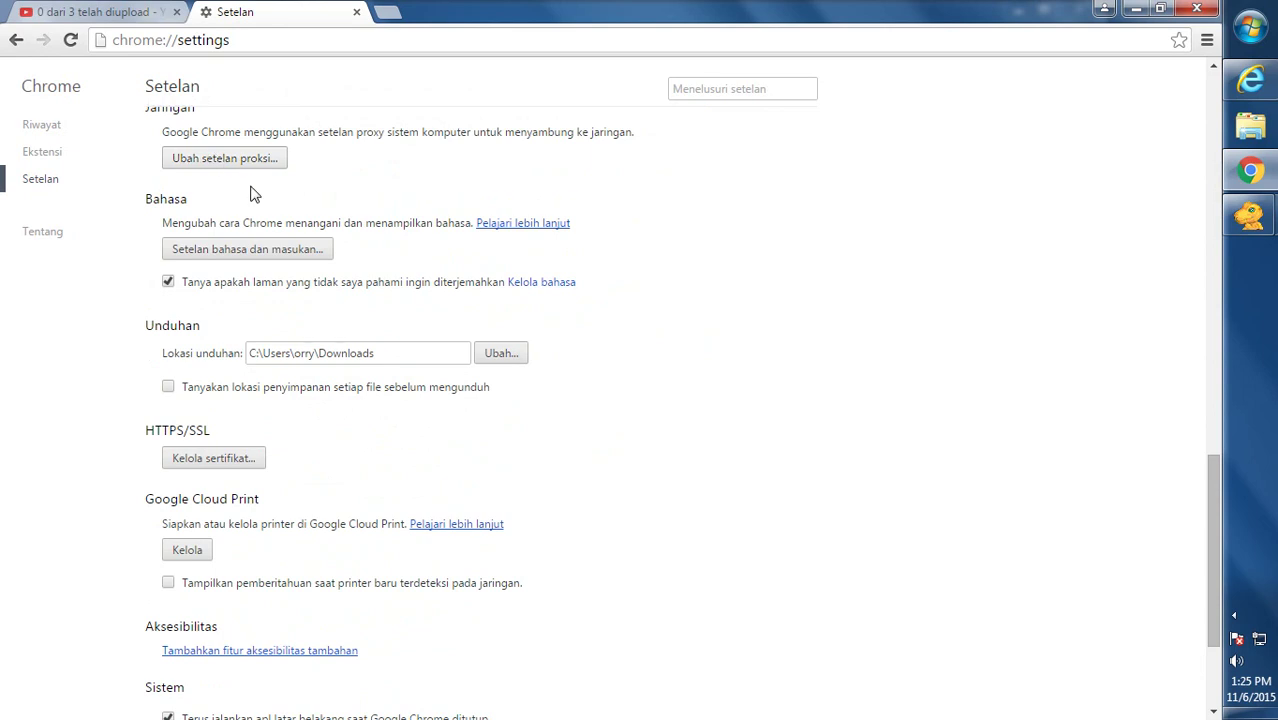
pyautogui.scroll(1, 250, 193)
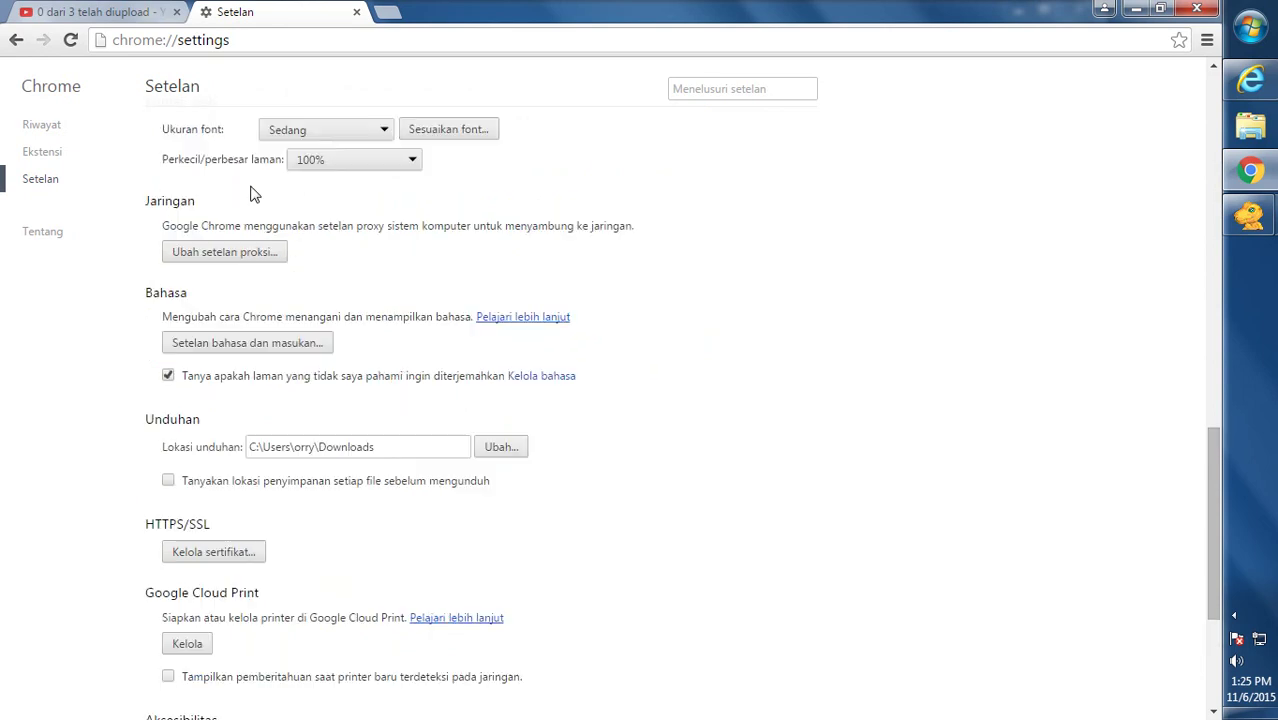
pyautogui.click(208, 253)
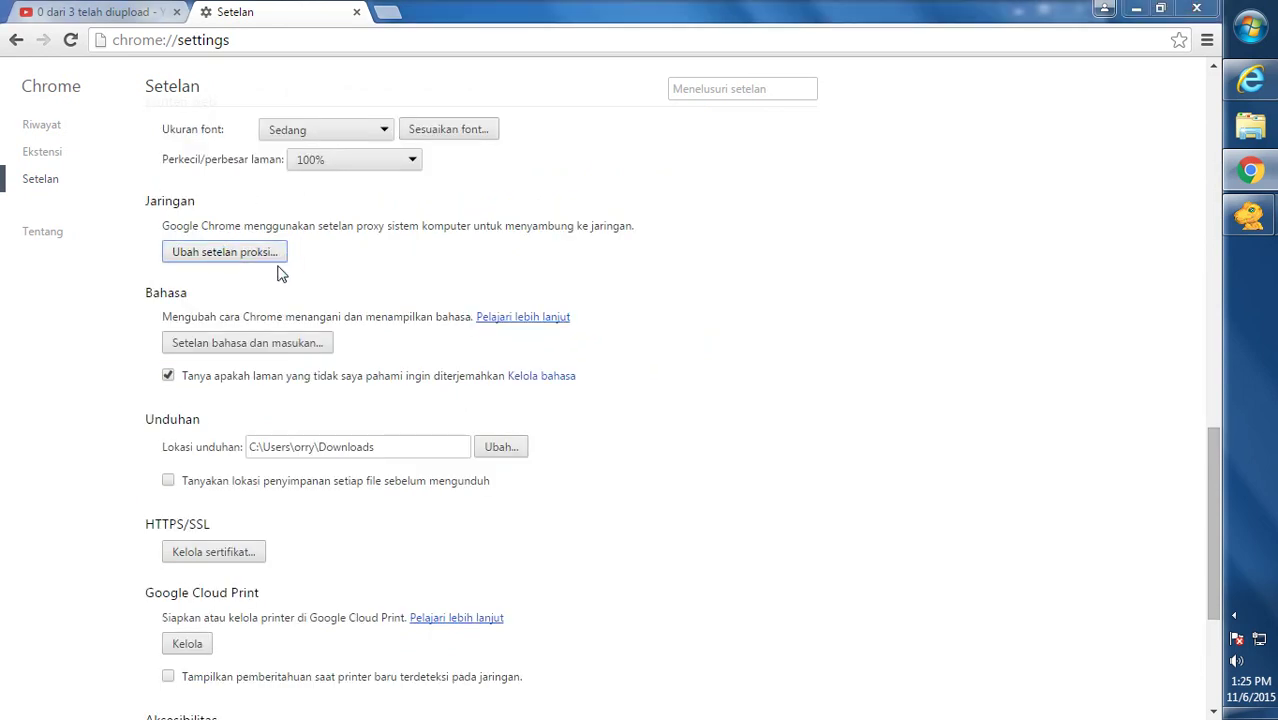
pyautogui.moveTo(300, 66); pyautogui.dragTo(758, 94)
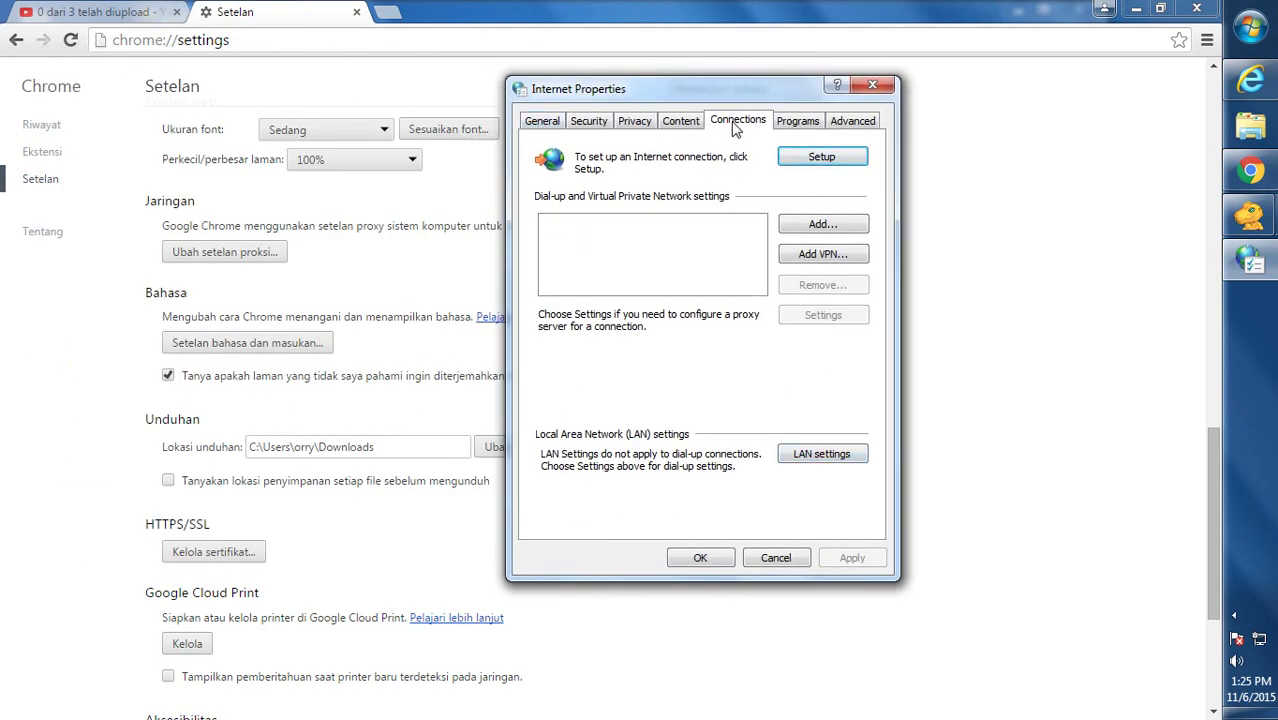
# - Look through the General, Security, Privacy and Content pages of Internet Properties and return to the Connections page
pyautogui.click(542, 120)
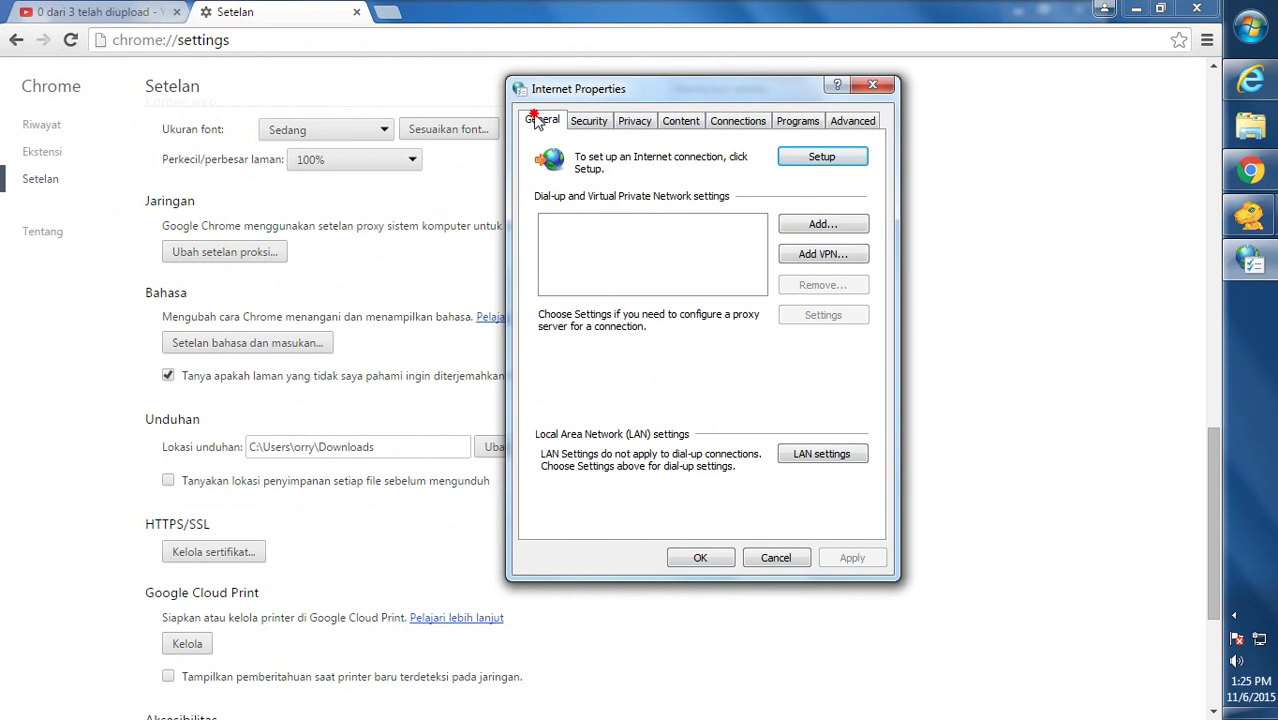
pyautogui.click(590, 121)
pyautogui.click(633, 122)
pyautogui.click(681, 122)
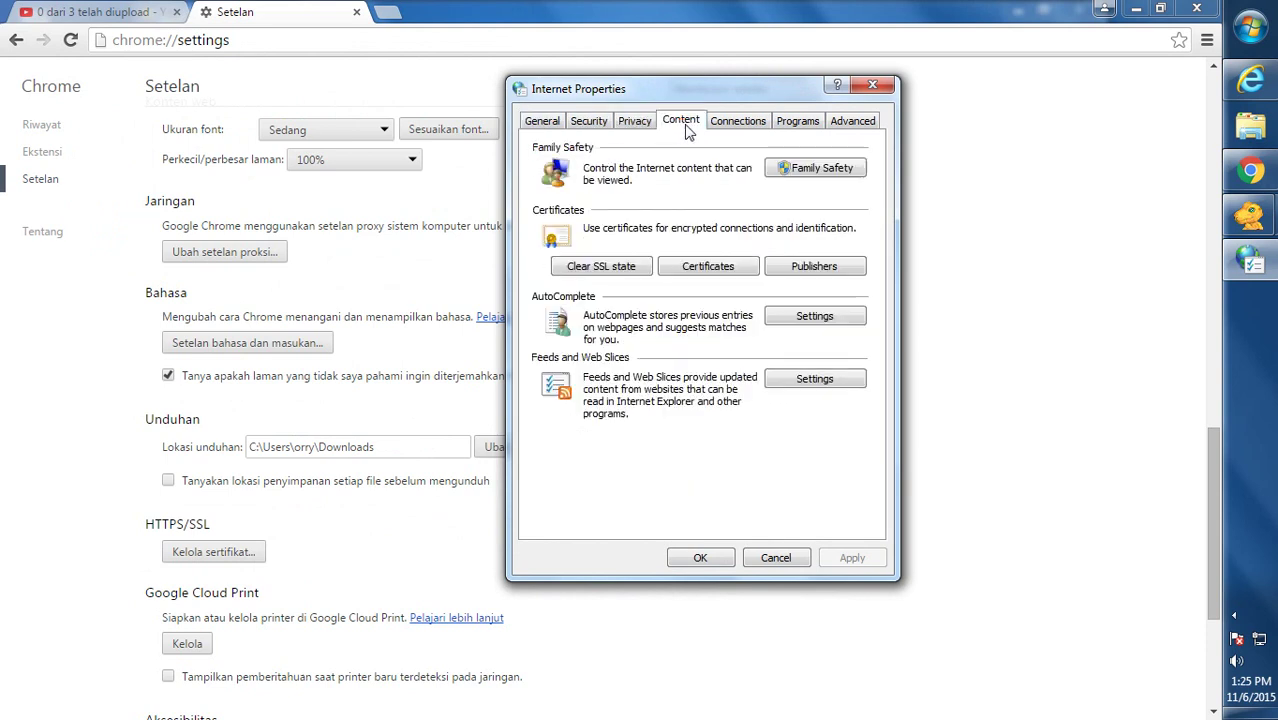
pyautogui.click(759, 124)
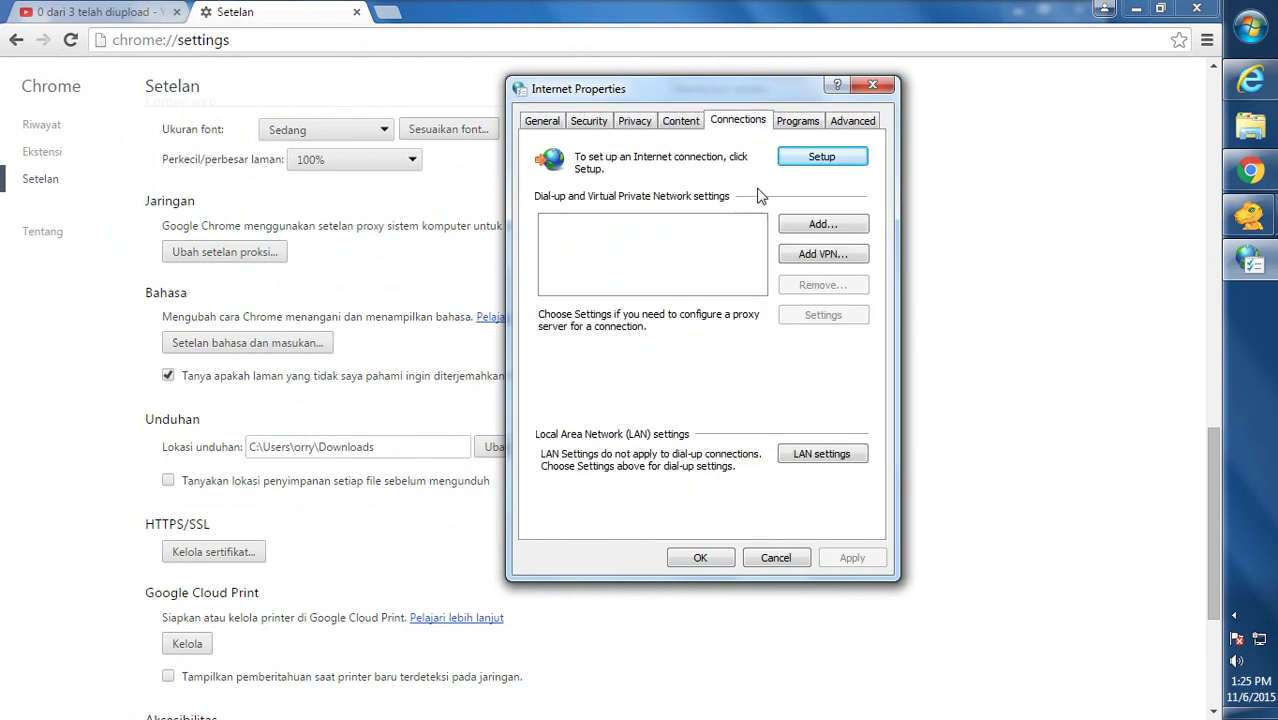
# - In the LAN settings, toggle the proxy server option on and back off, and confirm both dialogs
pyautogui.click(819, 455)
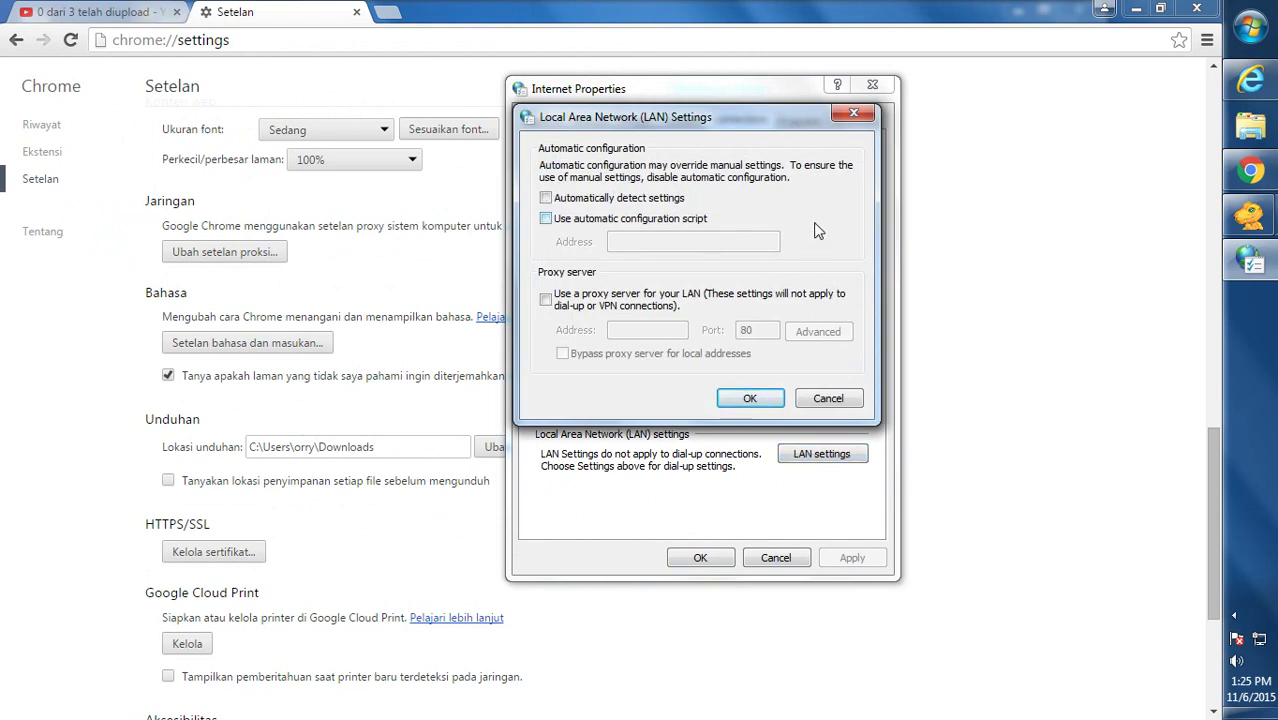
pyautogui.click(547, 301)
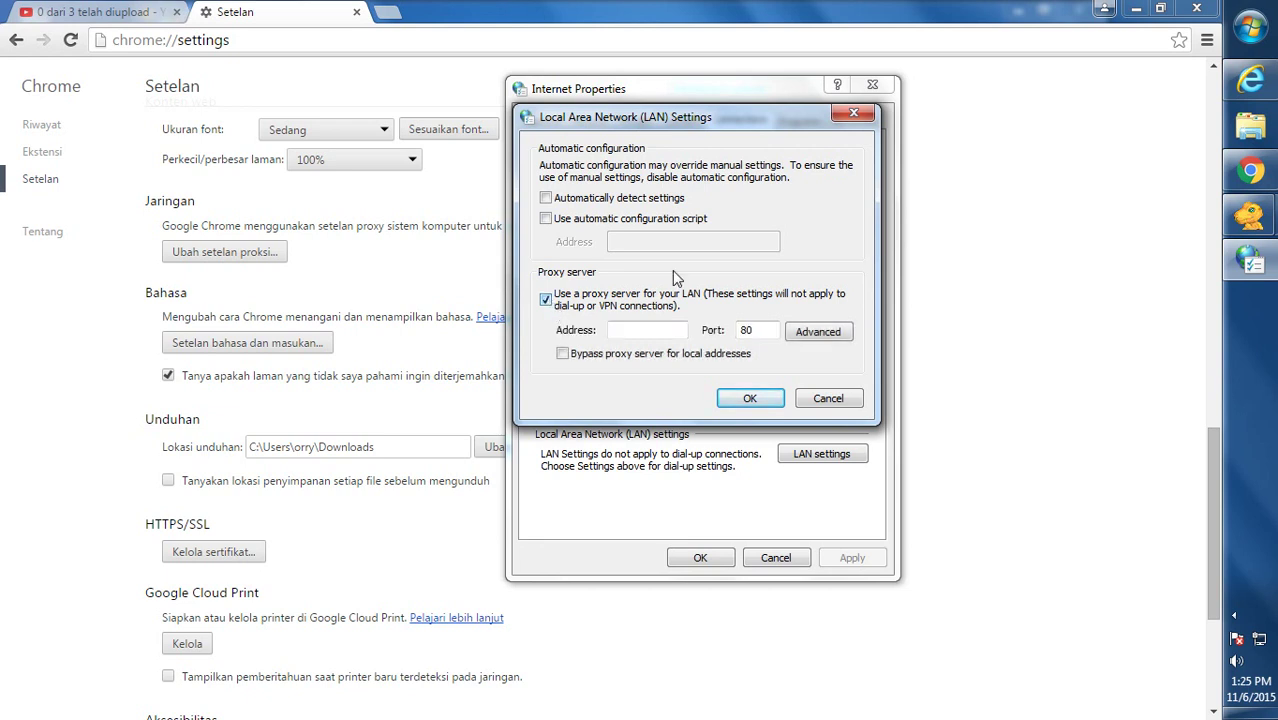
pyautogui.click(546, 301)
pyautogui.click(750, 398)
pyautogui.click(700, 555)
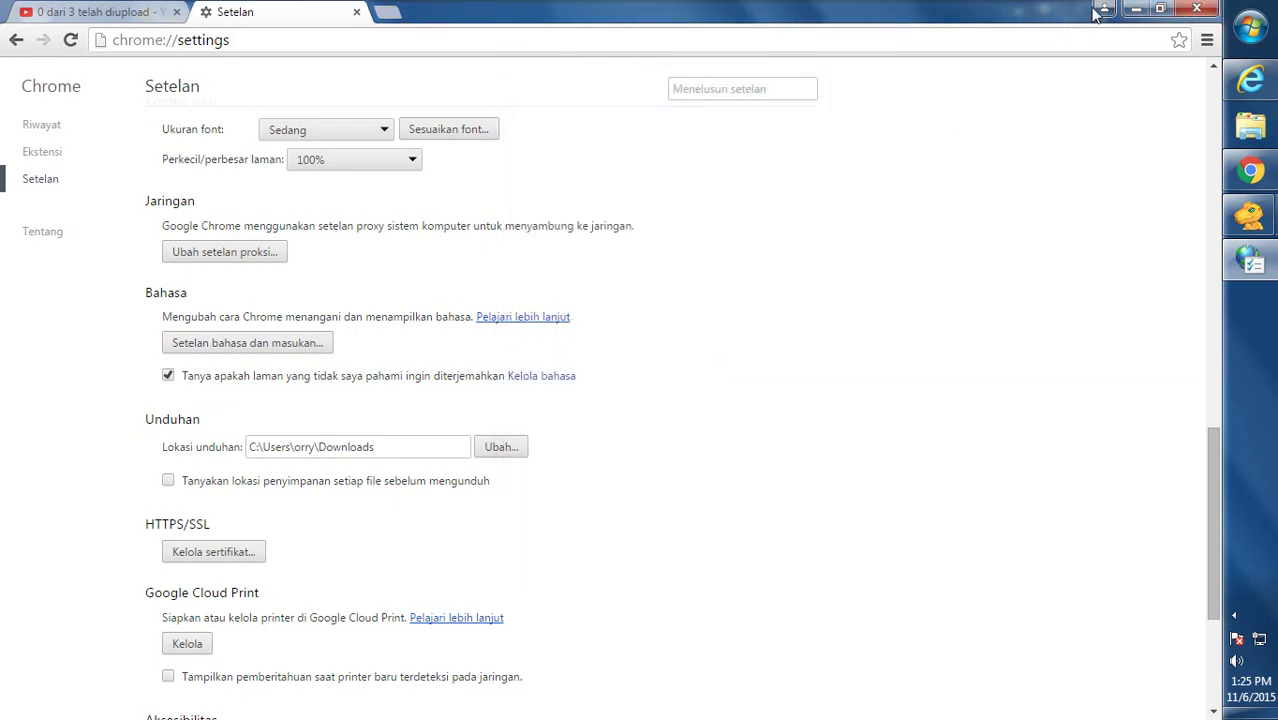
# - Minimize Chrome to revisit the GameGuard FAQ's proxy server instructions, and bring the DMO window to the front
pyautogui.click(1136, 10)
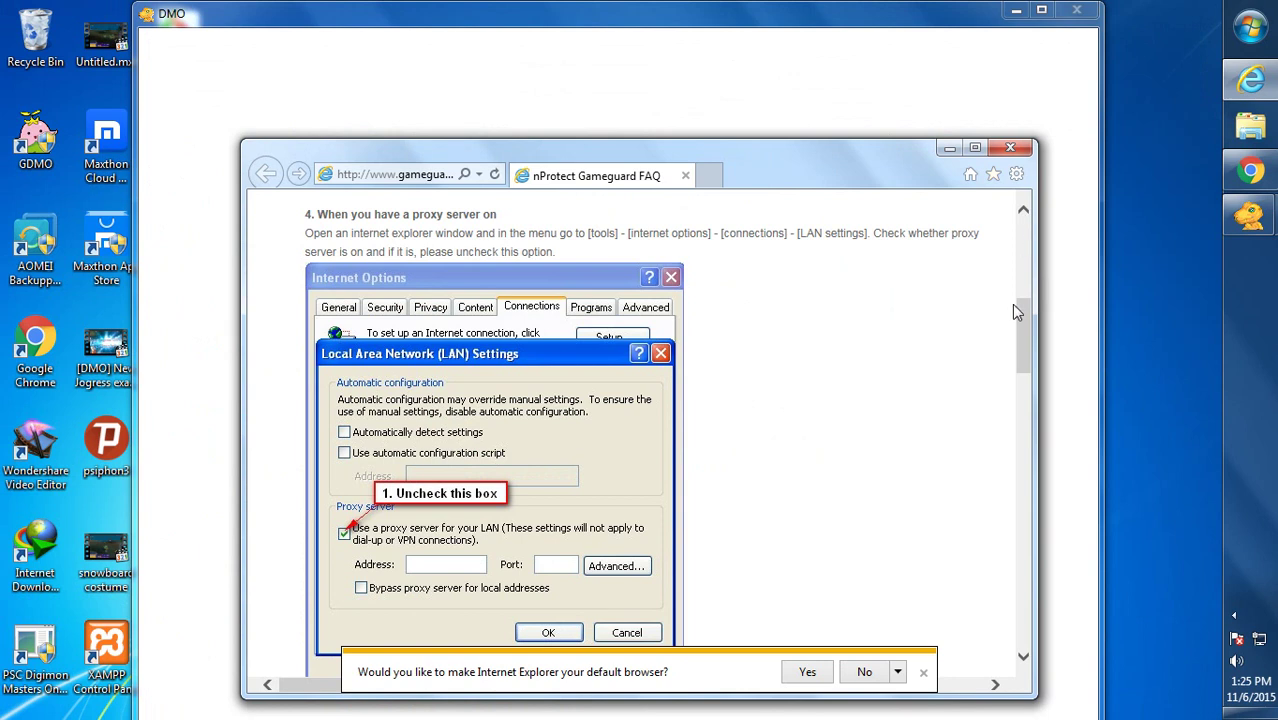
pyautogui.moveTo(1021, 306); pyautogui.dragTo(1025, 310)
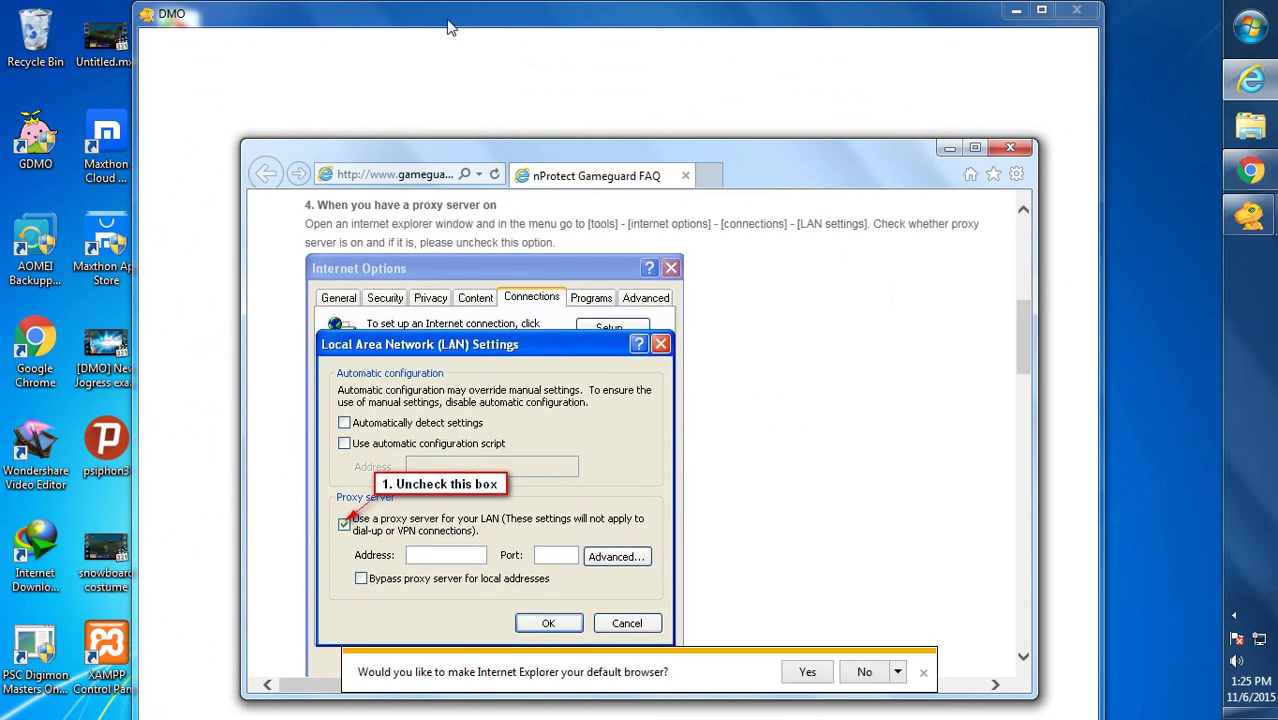
pyautogui.click(641, 5)
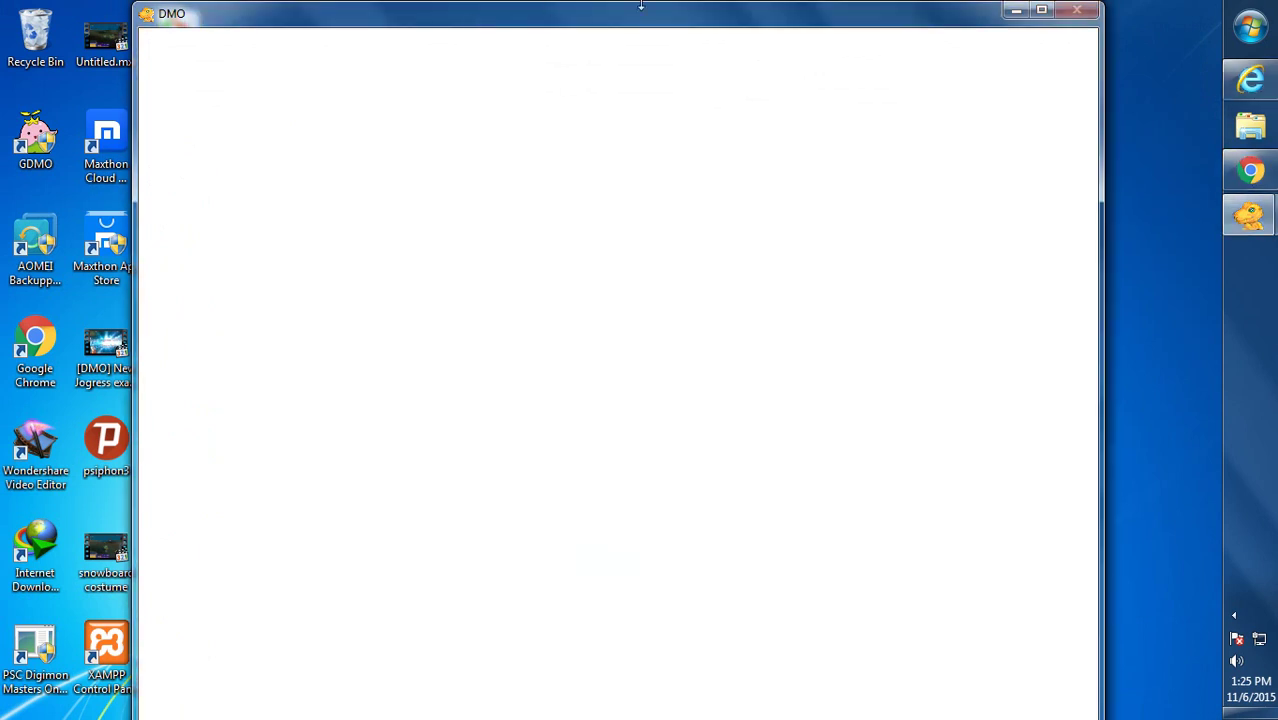
# - Launch the Maxthon Cloud Browser, switch its proxy off and close the browser
pyautogui.click(107, 142)
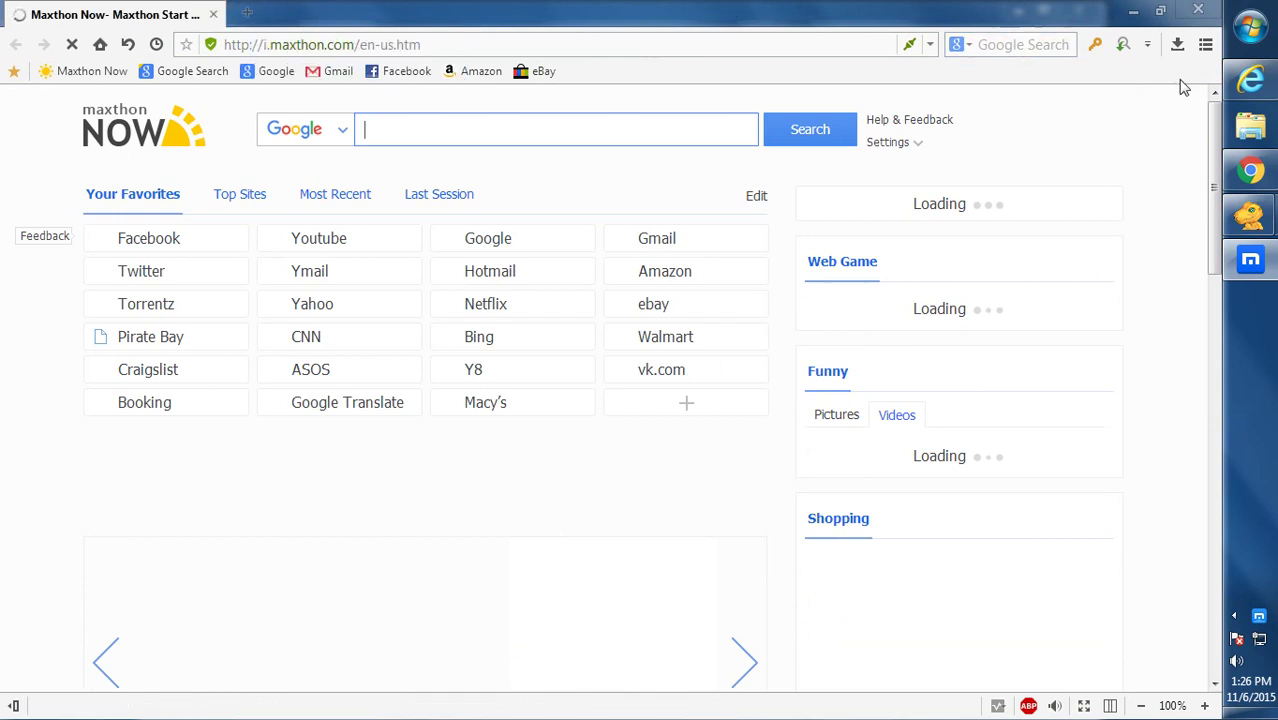
pyautogui.click(1205, 46)
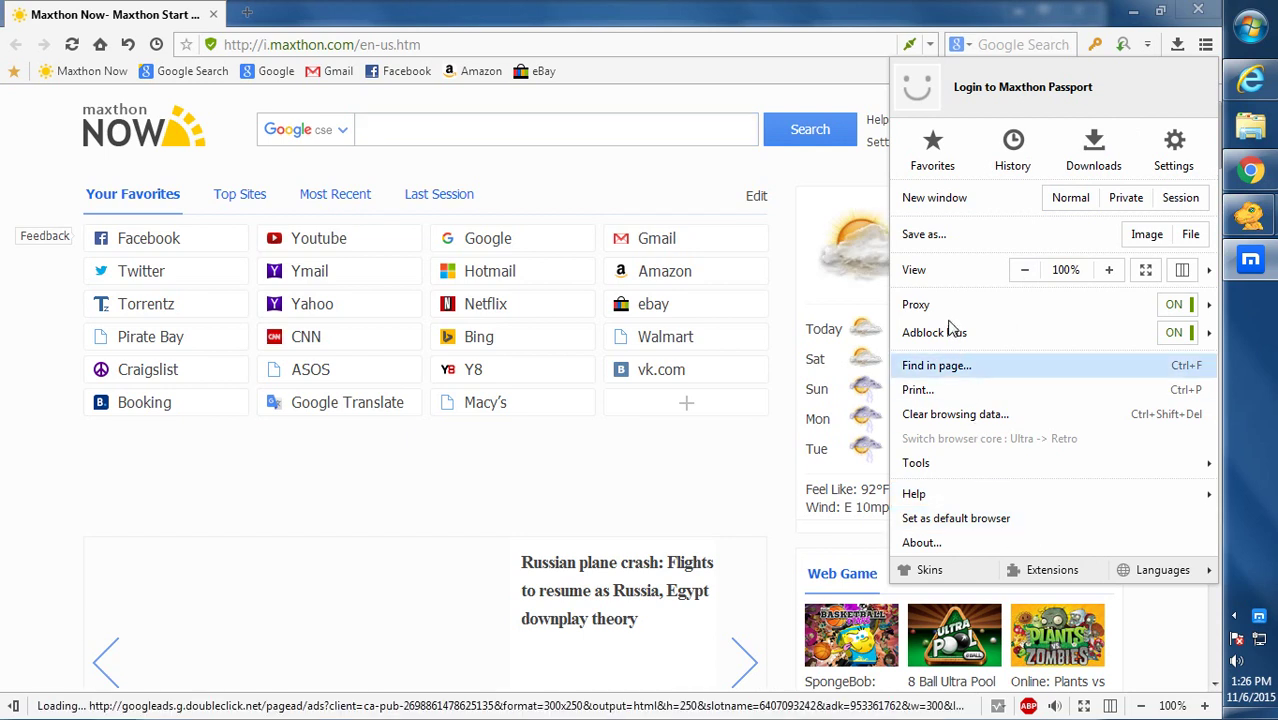
pyautogui.moveTo(948, 312)
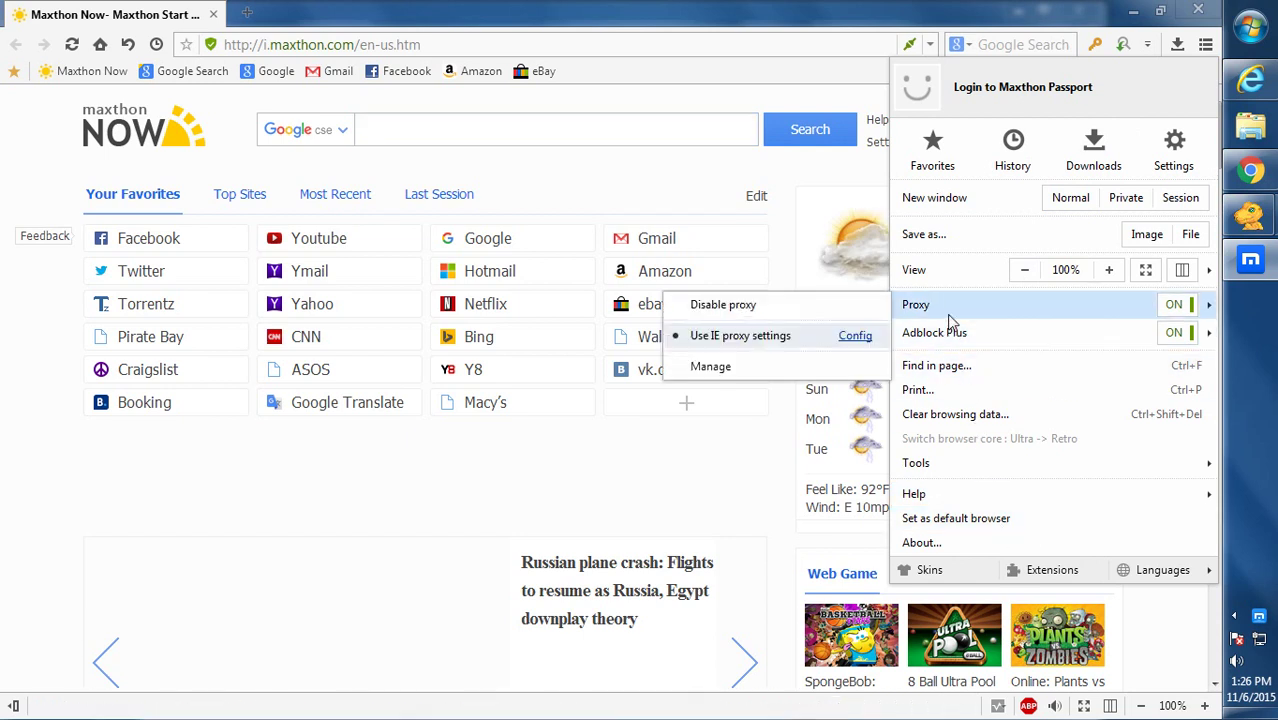
pyautogui.click(1185, 309)
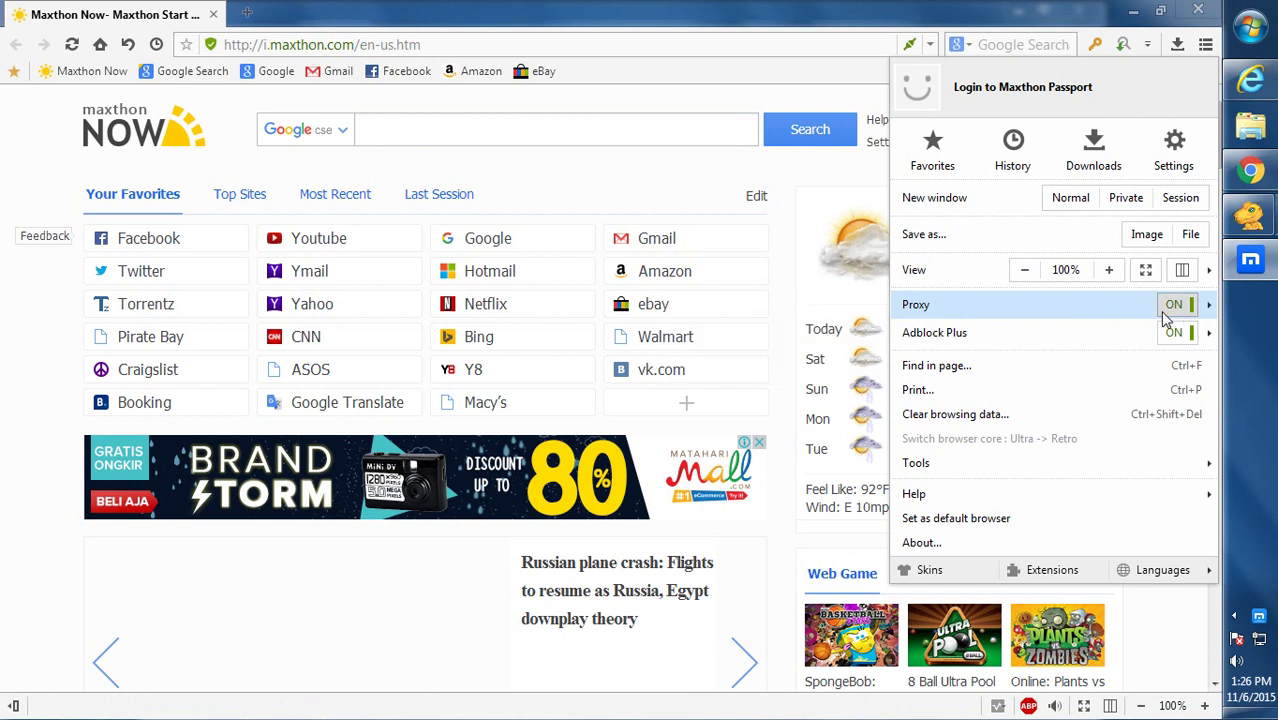
pyautogui.click(1176, 604)
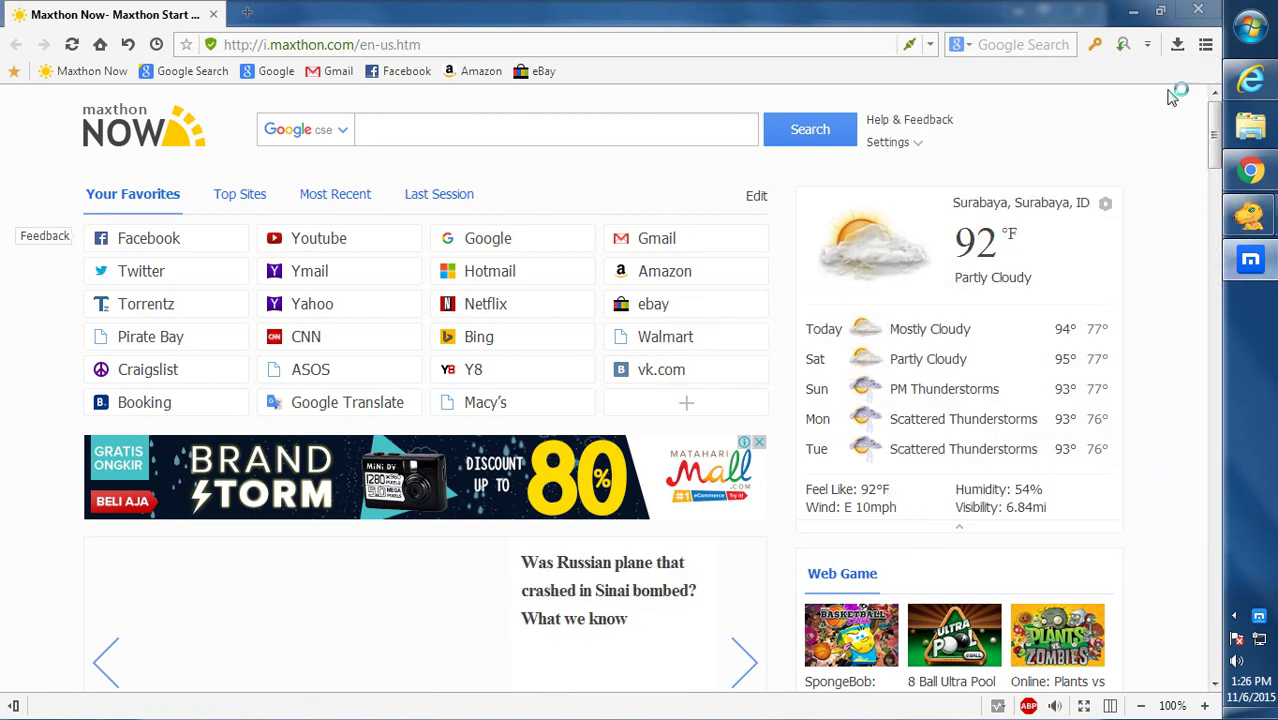
pyautogui.click(1206, 46)
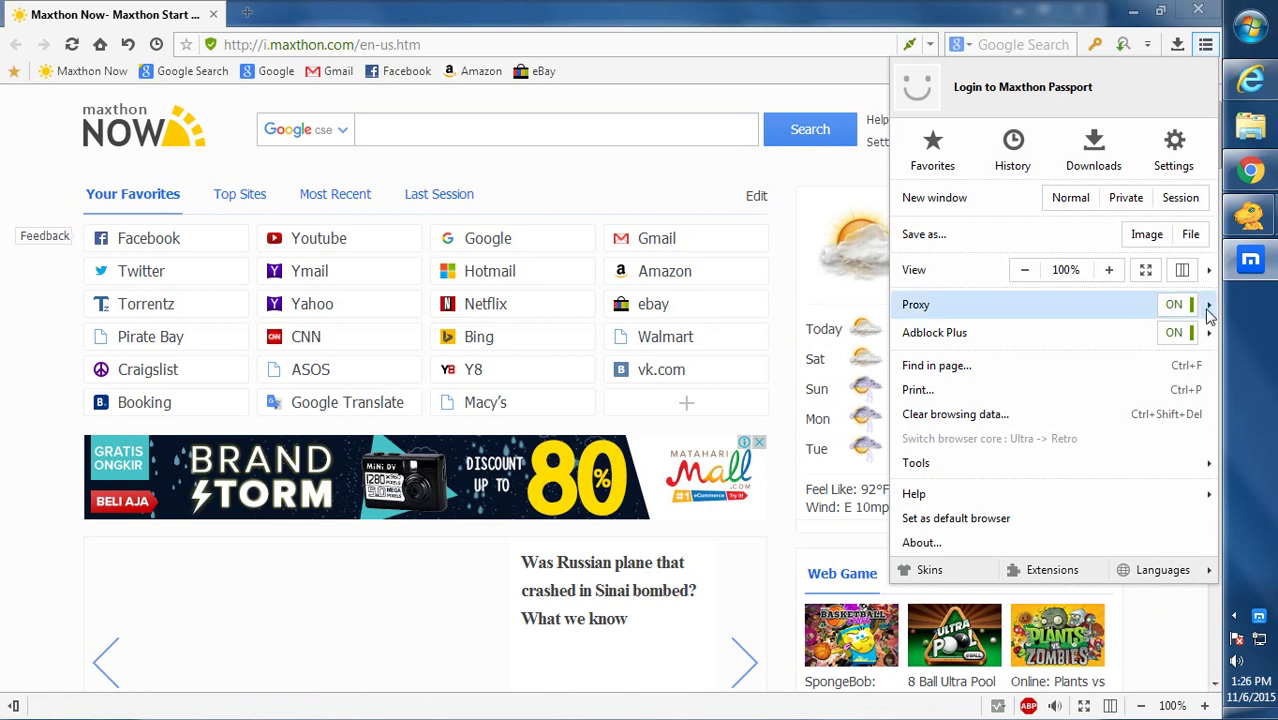
pyautogui.click(1168, 308)
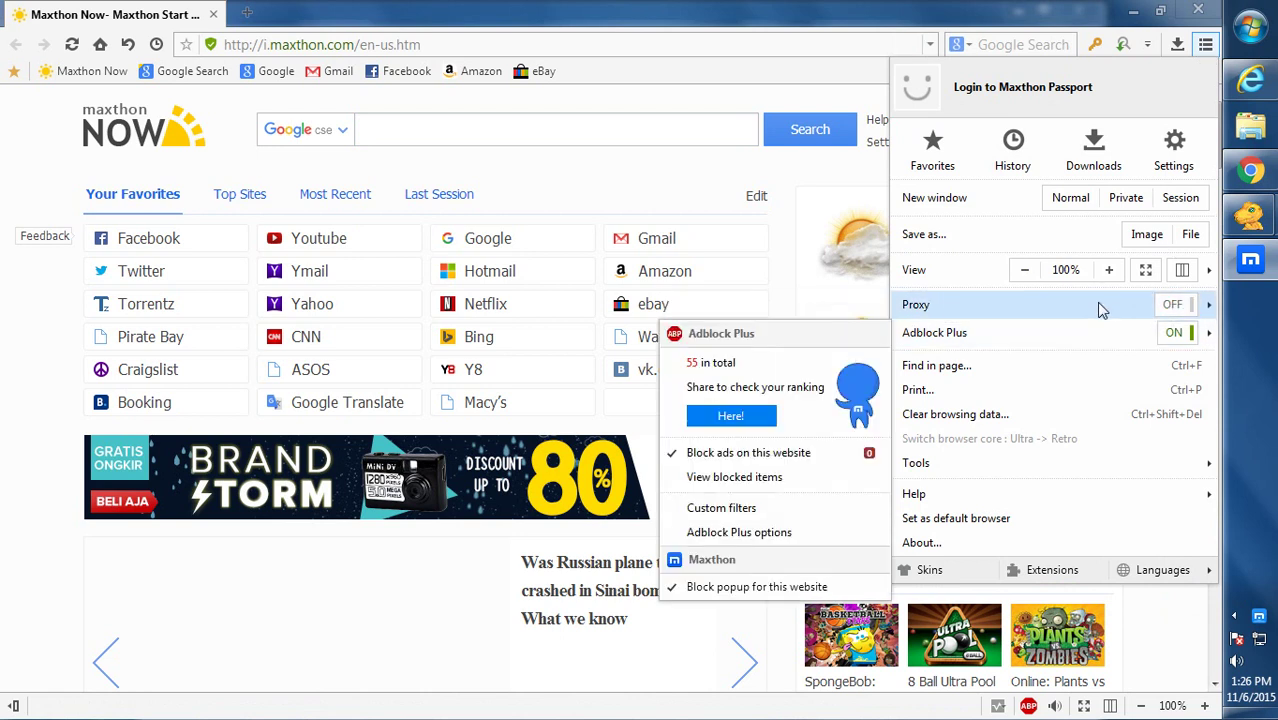
pyautogui.click(1198, 12)
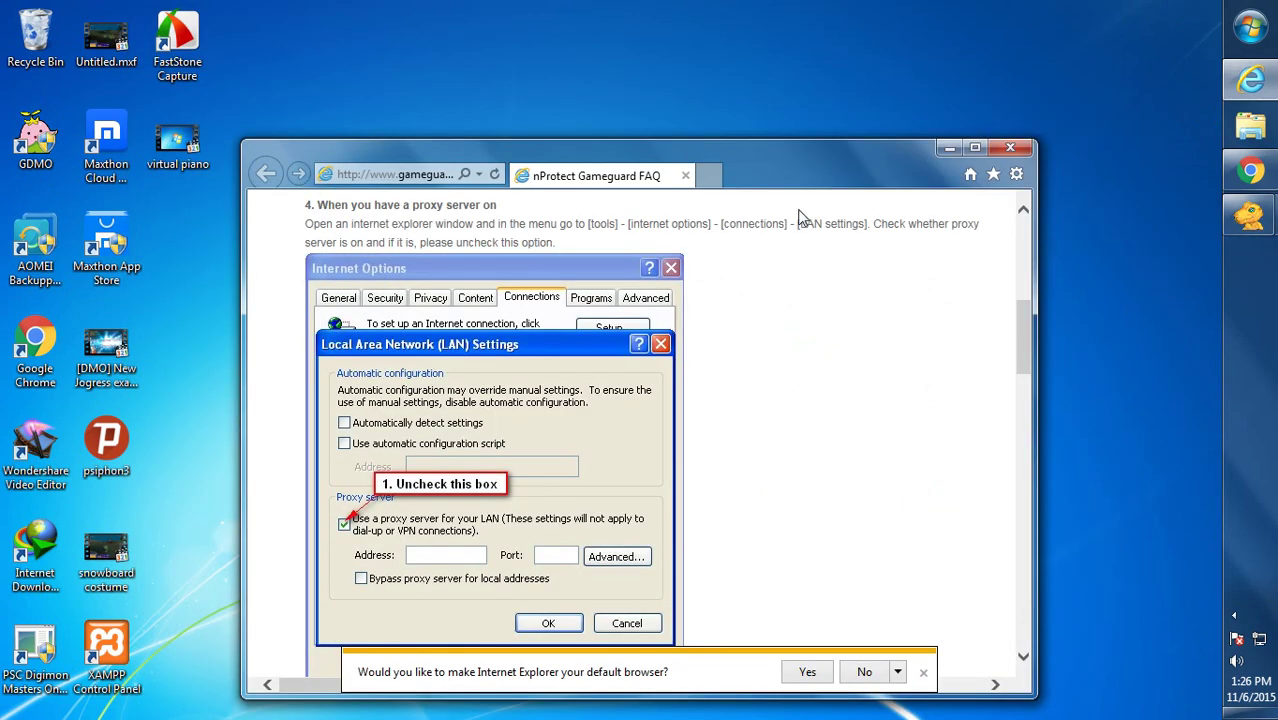
# - Read the FAQ's section on the modified hosts file, down to the folder locations for each Windows version
pyautogui.moveTo(822, 161); pyautogui.dragTo(850, 55)
pyautogui.scroll(-2, 1052, 212)
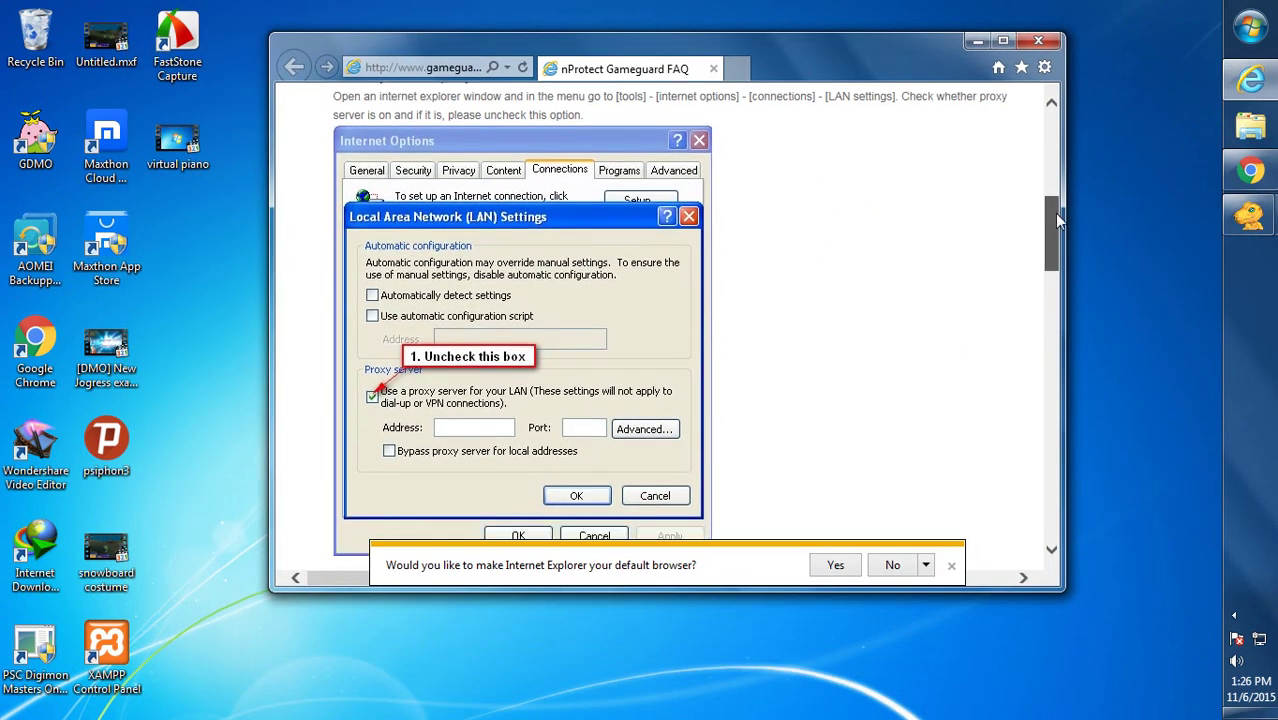
pyautogui.scroll(-3, 1056, 225)
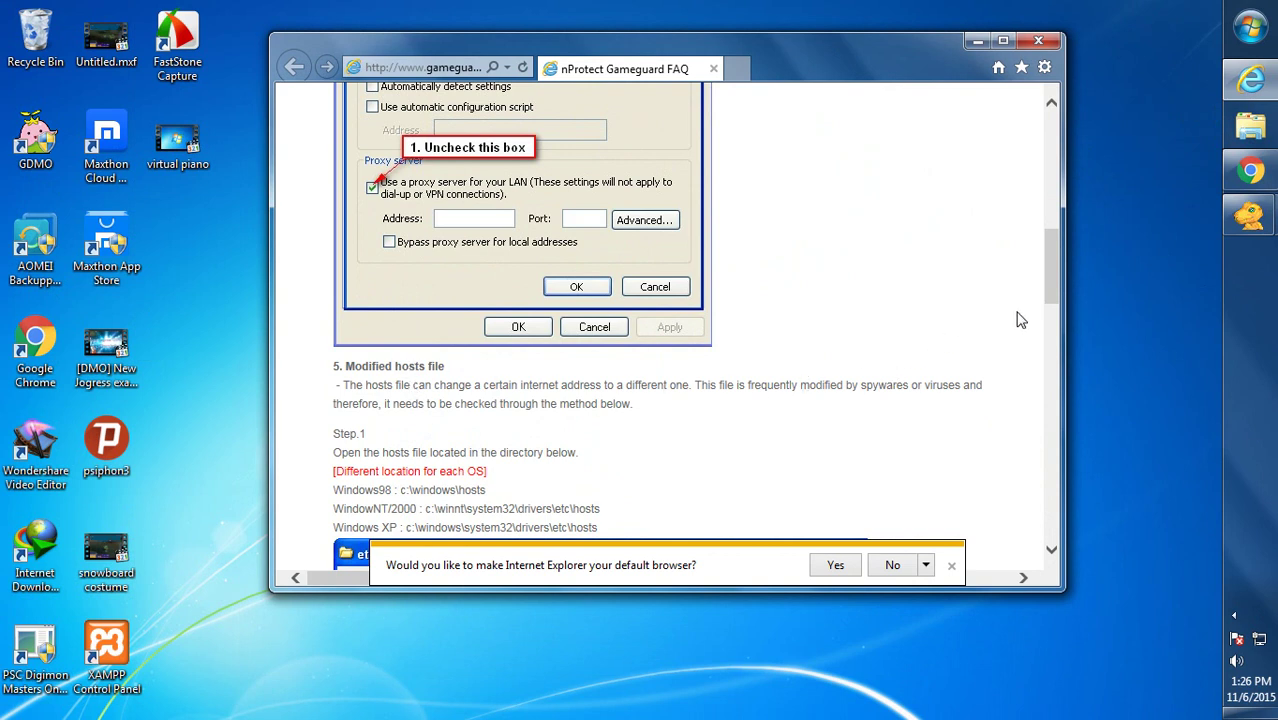
pyautogui.scroll(-2, 1050, 276)
pyautogui.moveTo(1050, 277); pyautogui.dragTo(1055, 314)
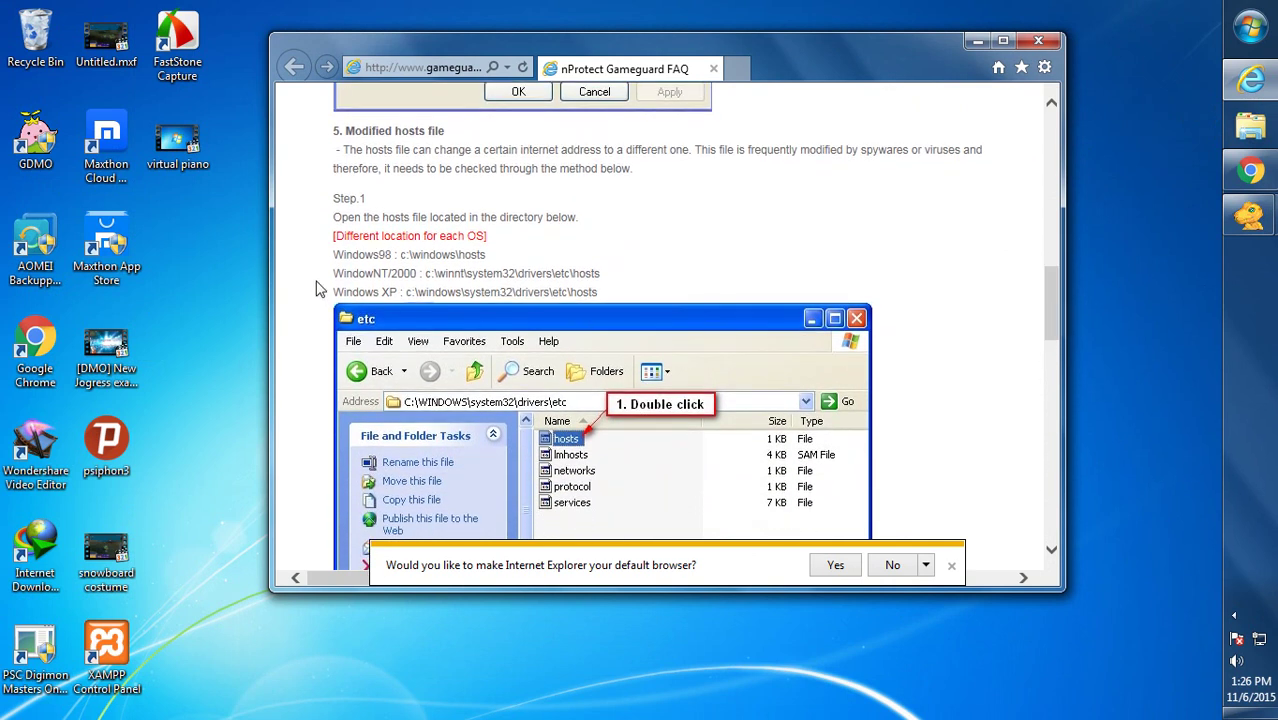
pyautogui.moveTo(1051, 294); pyautogui.dragTo(1049, 309)
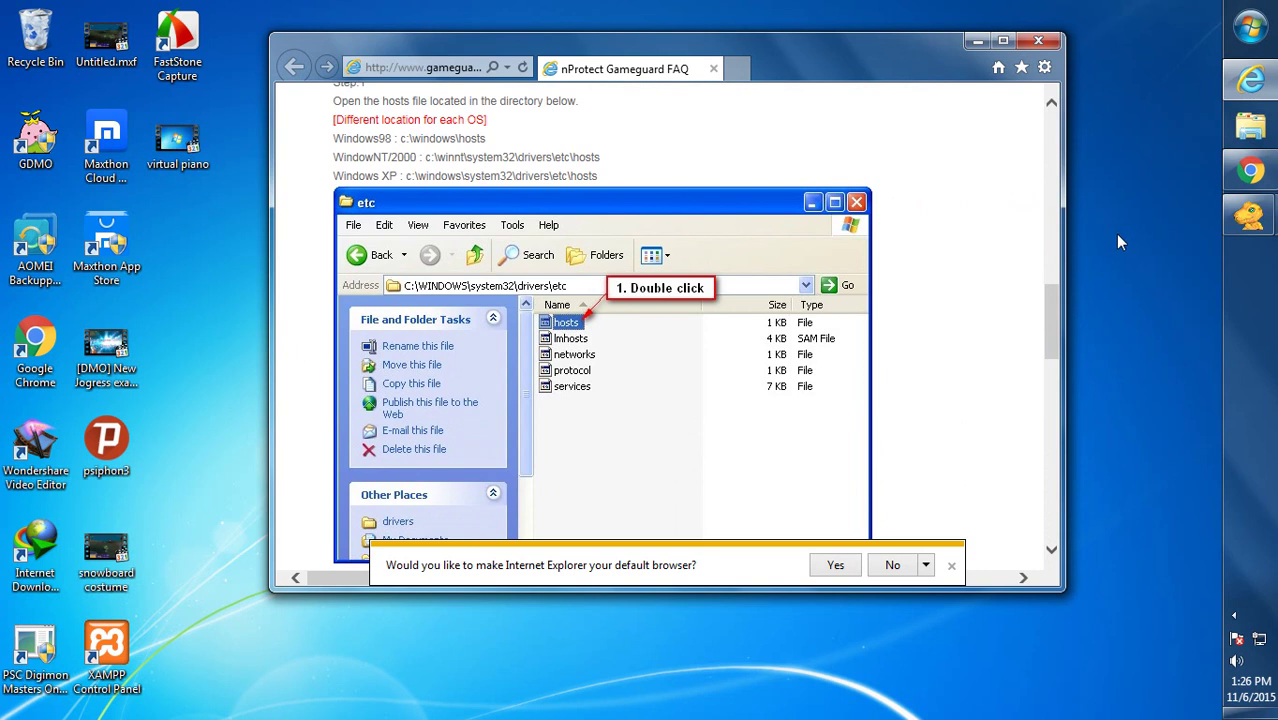
# - Open the C:\Windows\System32\drivers\etc folder in the file manager
pyautogui.press('super+e')
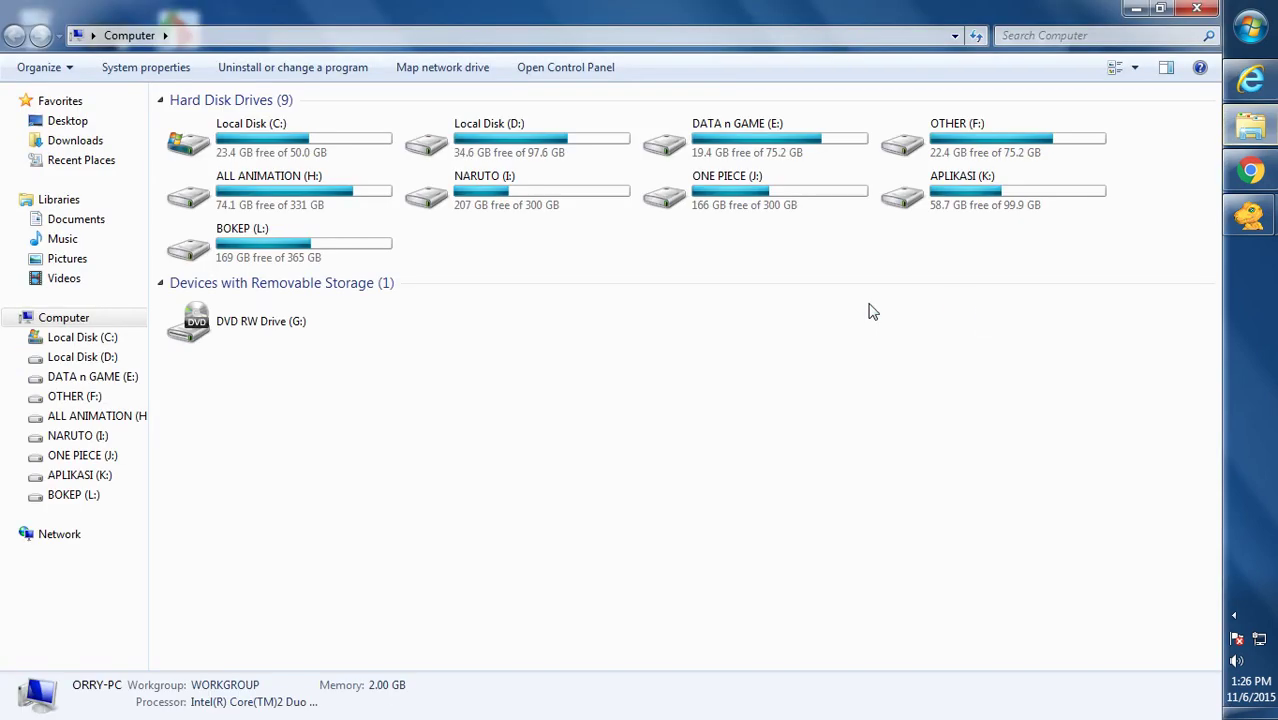
pyautogui.click(68, 340)
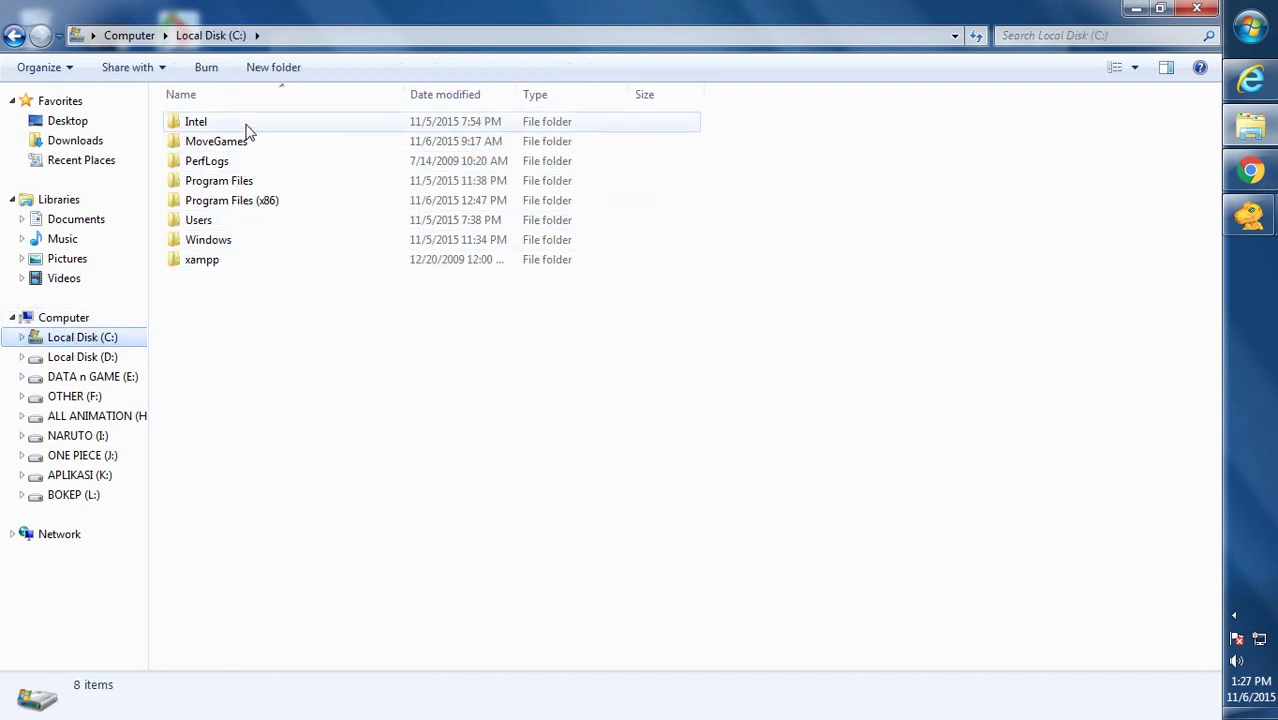
pyautogui.doubleClick(210, 241)
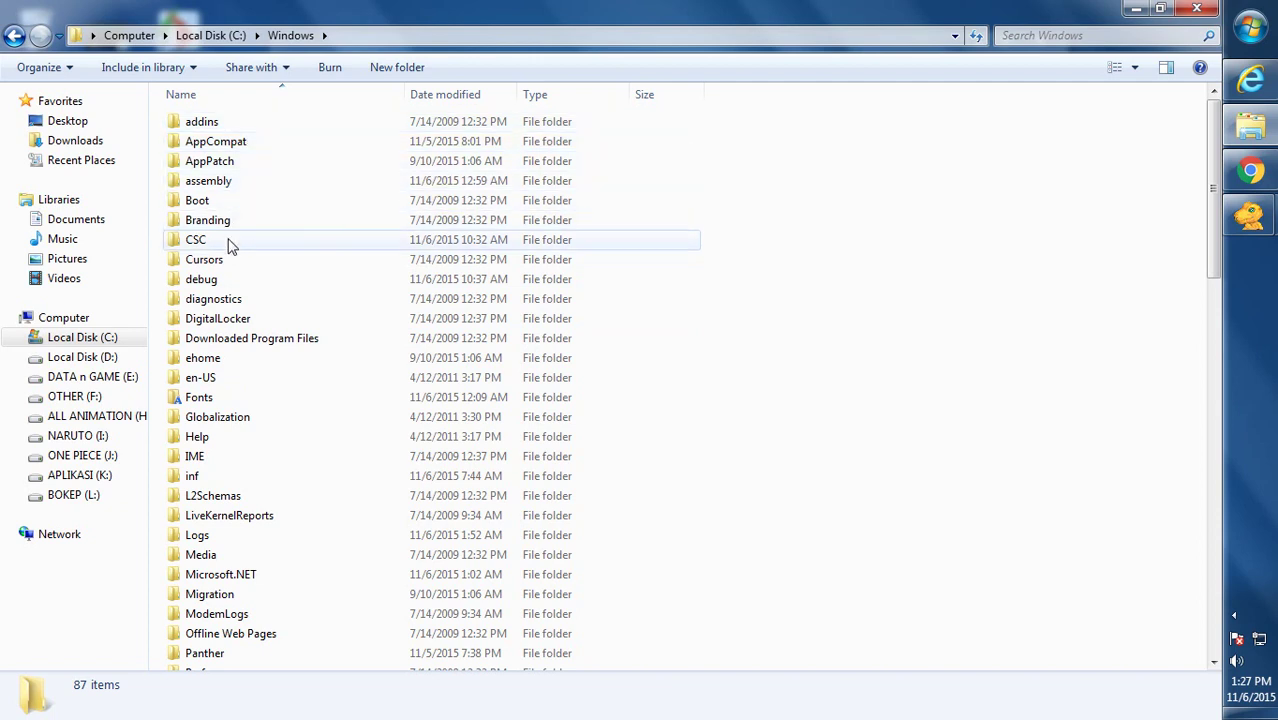
pyautogui.click(1136, 8)
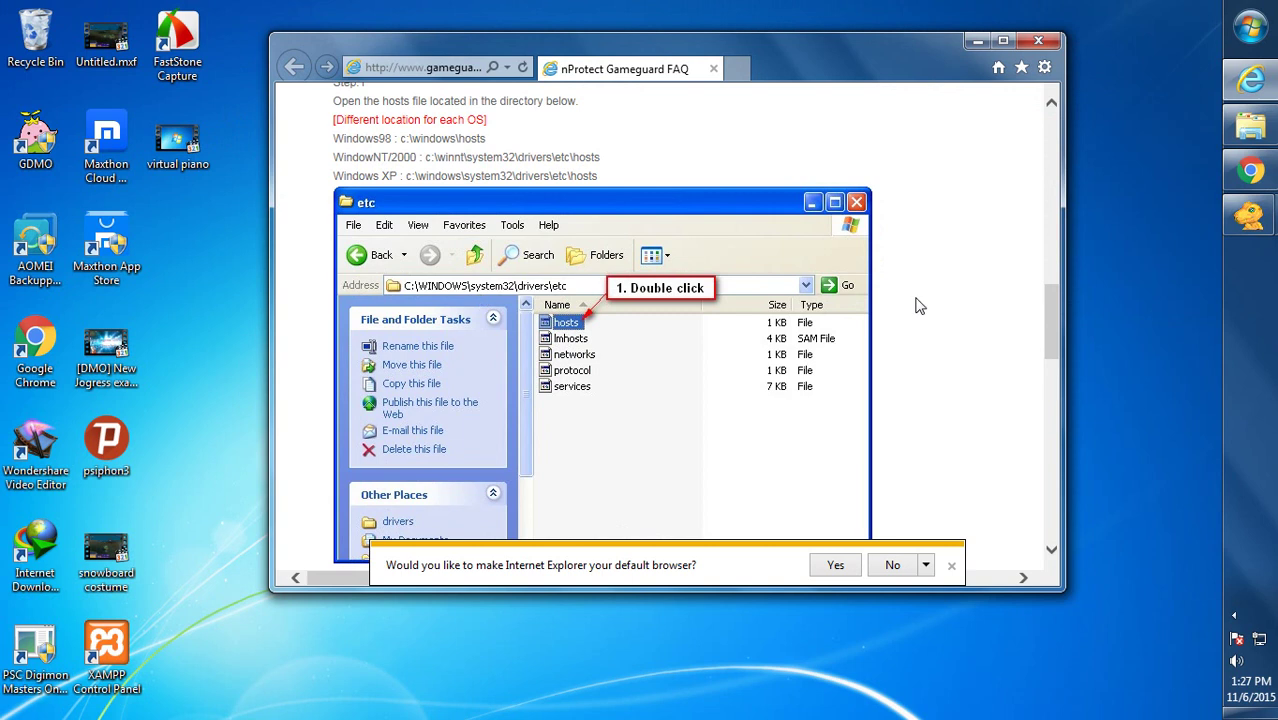
pyautogui.moveTo(1250, 125)
pyautogui.click(997, 188)
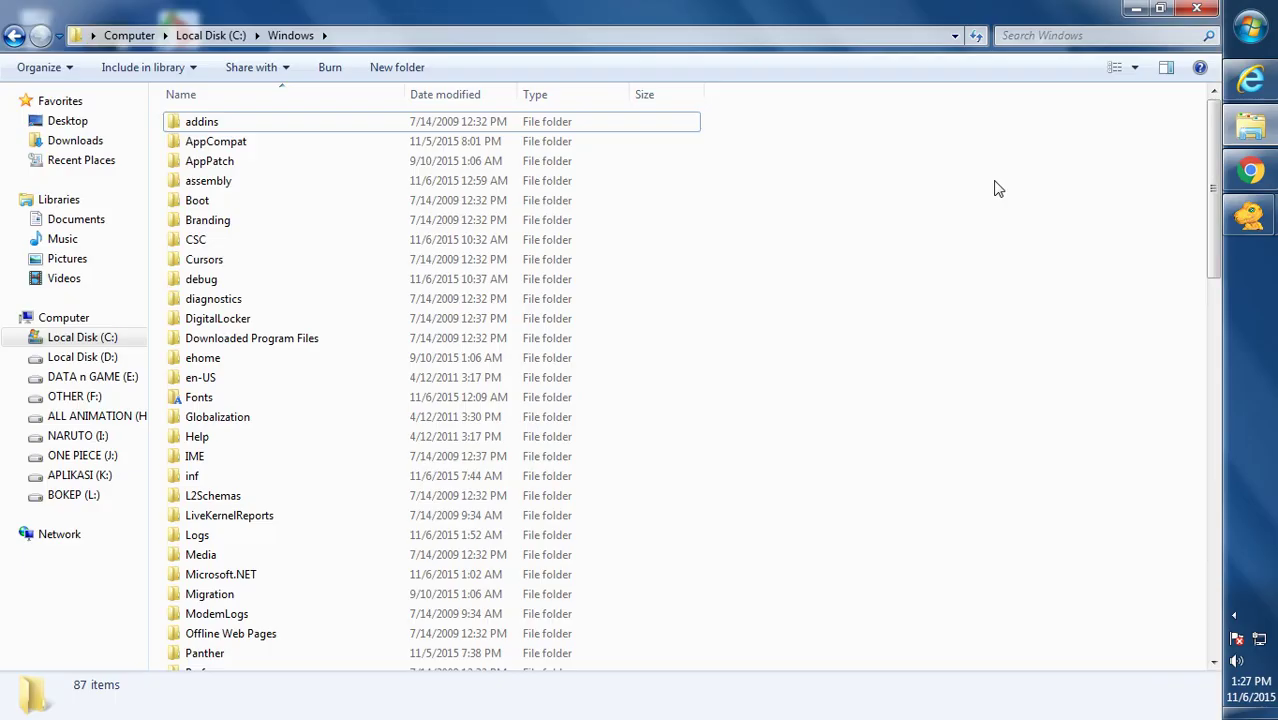
pyautogui.scroll(-20, 1206, 148)
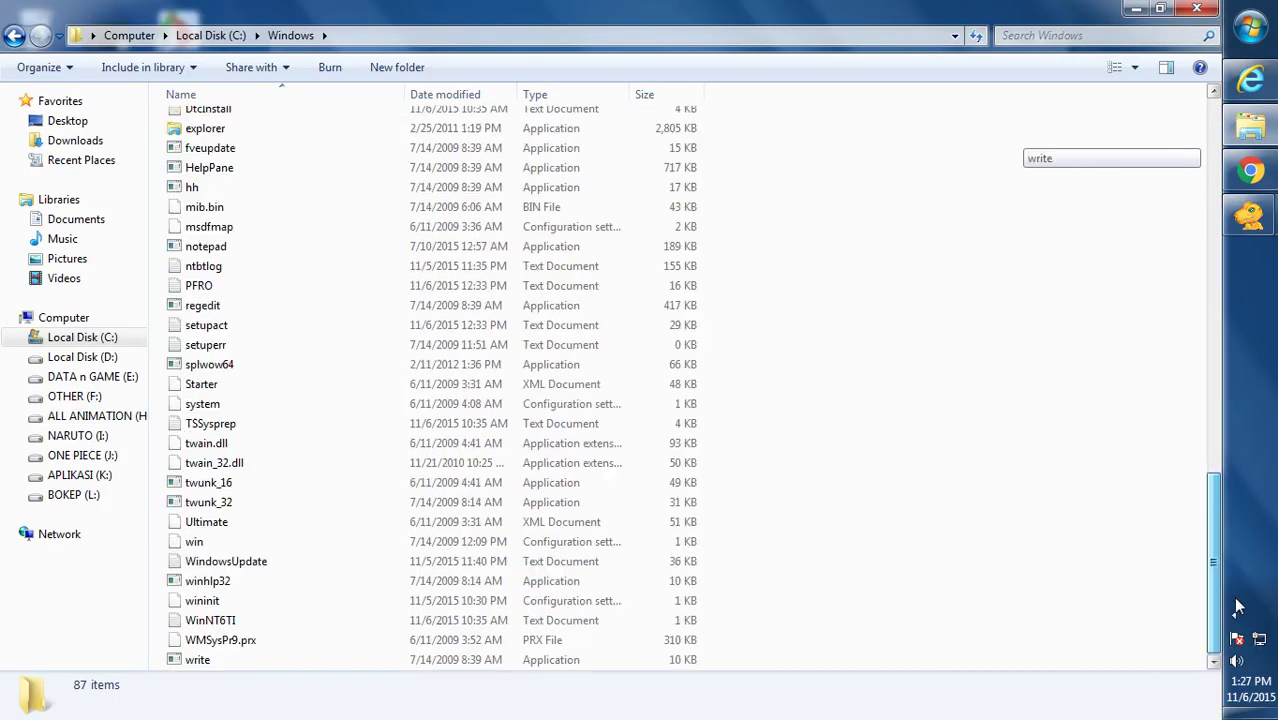
pyautogui.moveTo(1214, 520); pyautogui.dragTo(1152, 359)
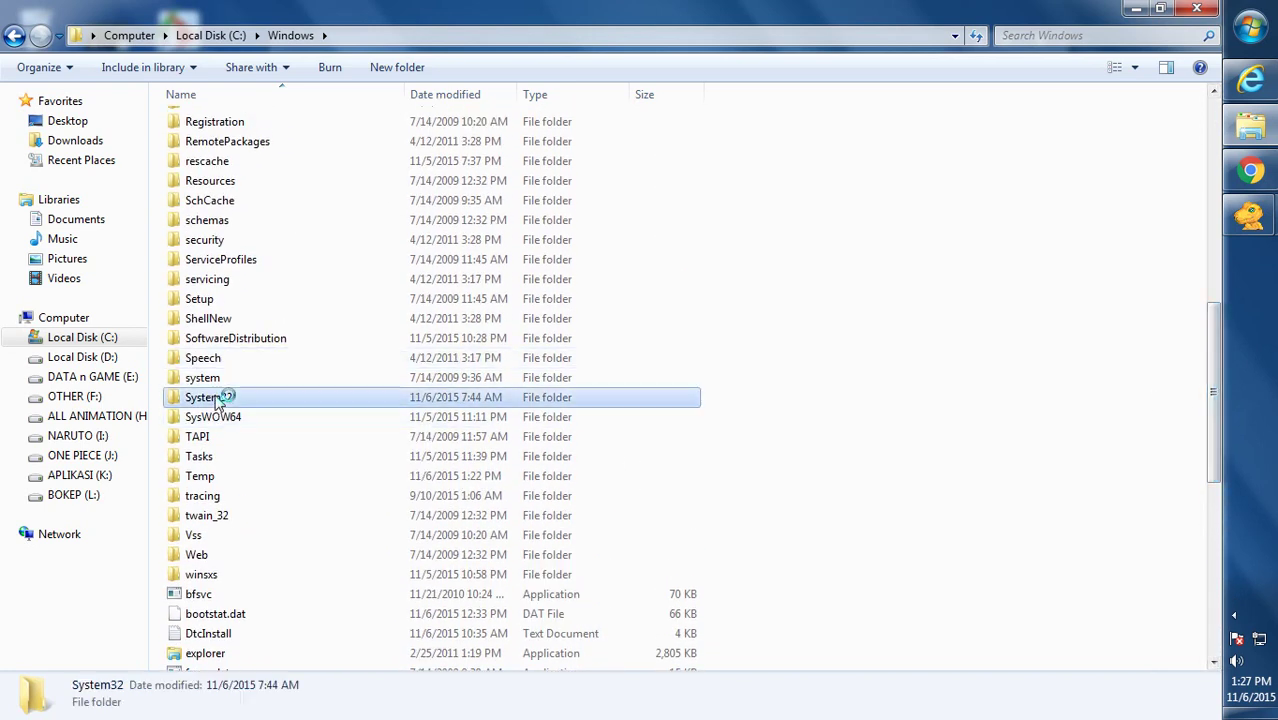
pyautogui.doubleClick(228, 396)
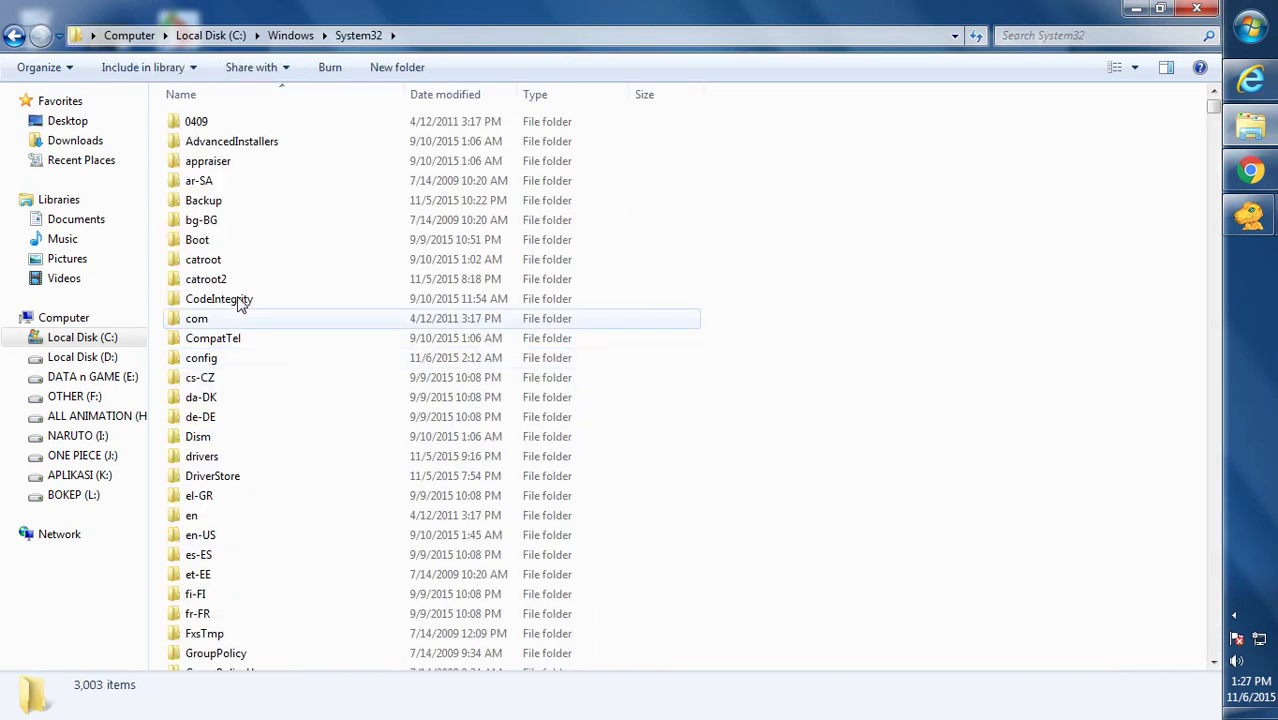
pyautogui.doubleClick(200, 460)
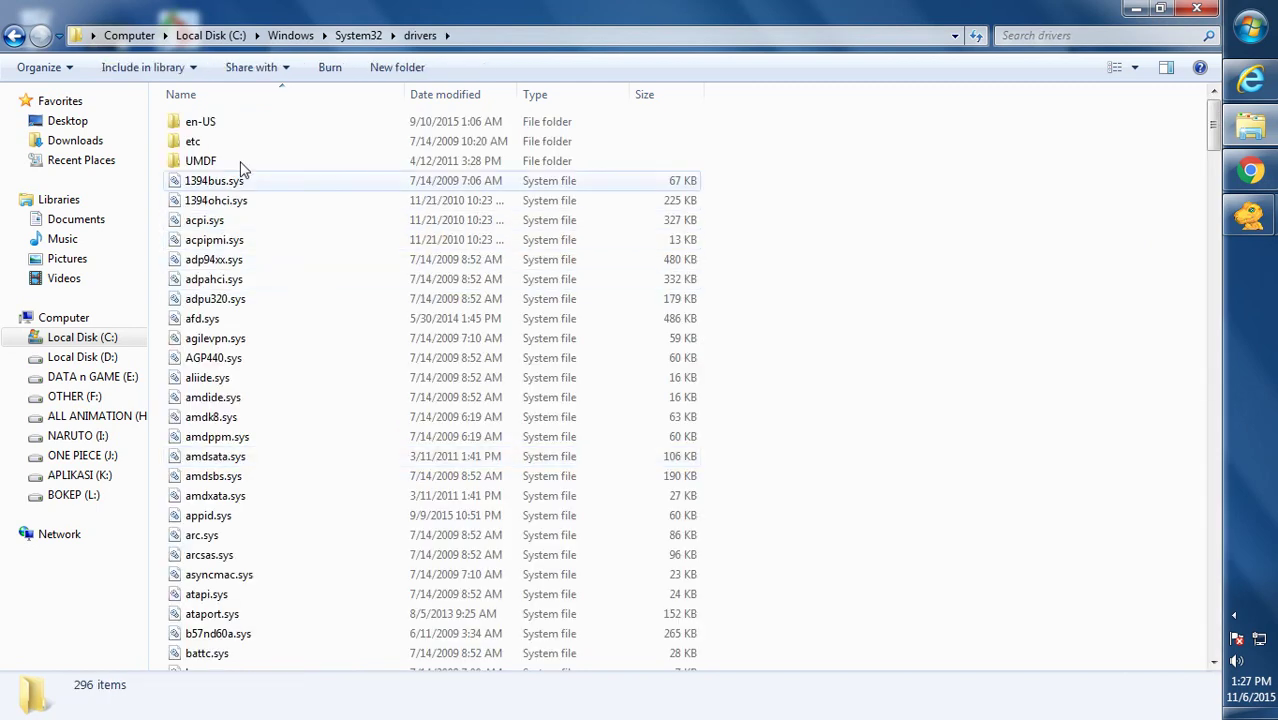
pyautogui.doubleClick(270, 141)
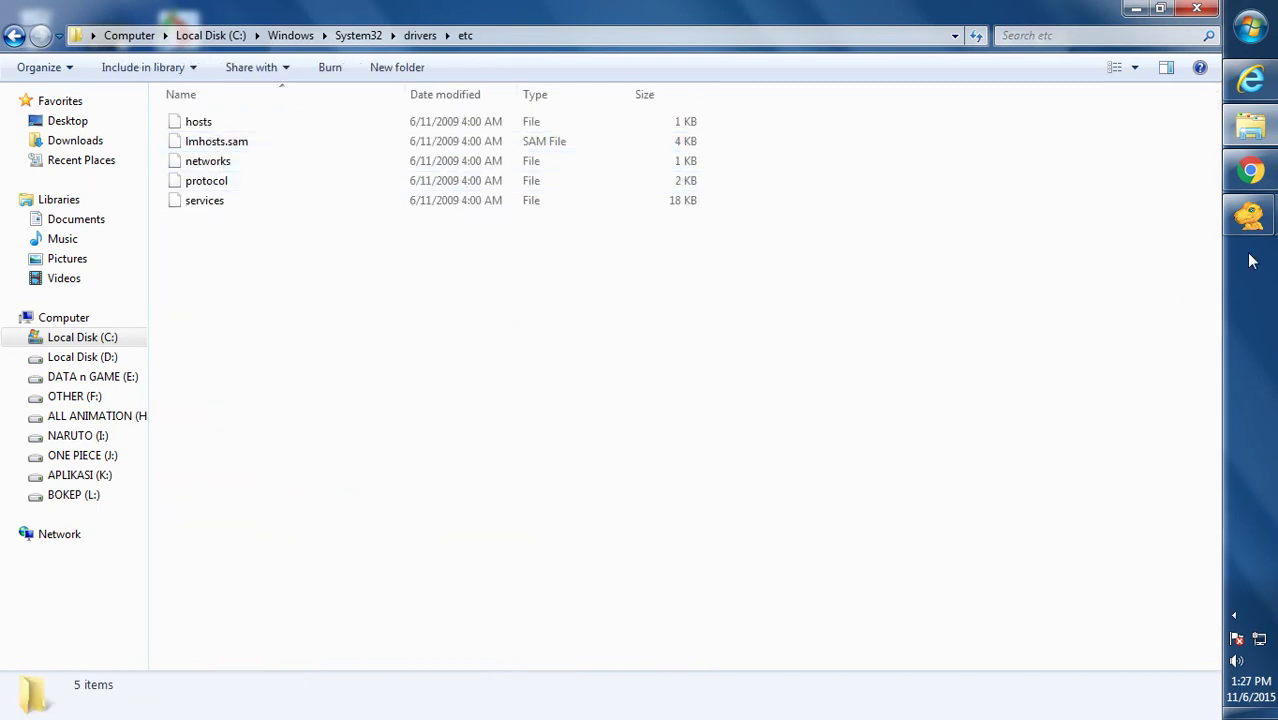
# - Return to the GameGuard FAQ and read on to Step 3 about deleting game and GameGuard lines
pyautogui.click(1249, 218)
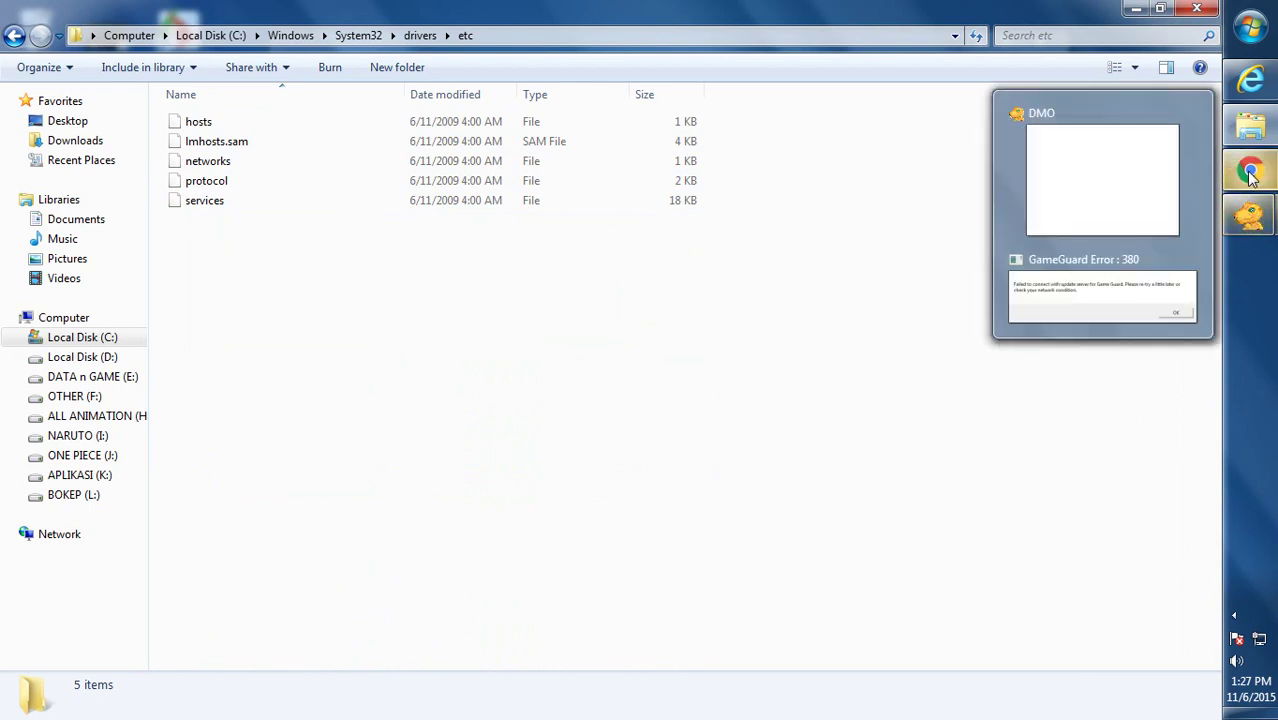
pyautogui.click(1249, 80)
pyautogui.moveTo(1050, 310); pyautogui.dragTo(1051, 426)
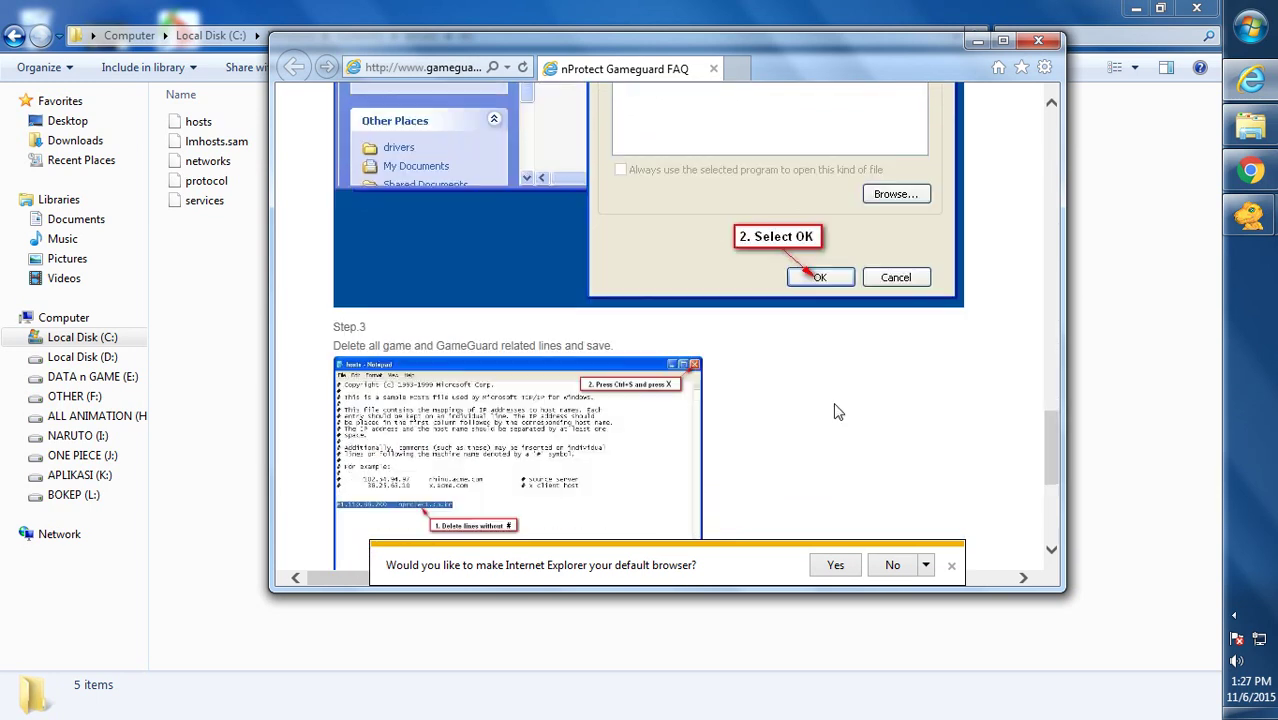
# - Open the hosts file from the etc folder with Notepad and move its window clear for reading
pyautogui.click(211, 350)
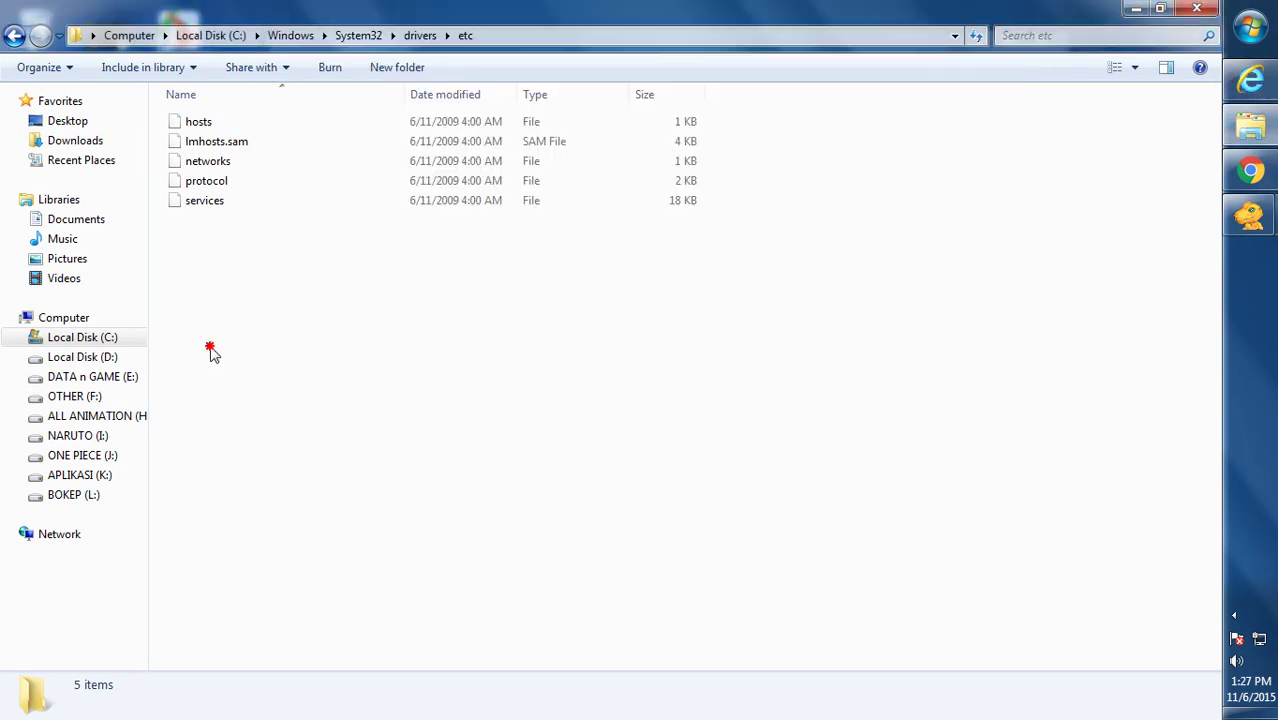
pyautogui.click(205, 124)
pyautogui.rightClick(209, 130)
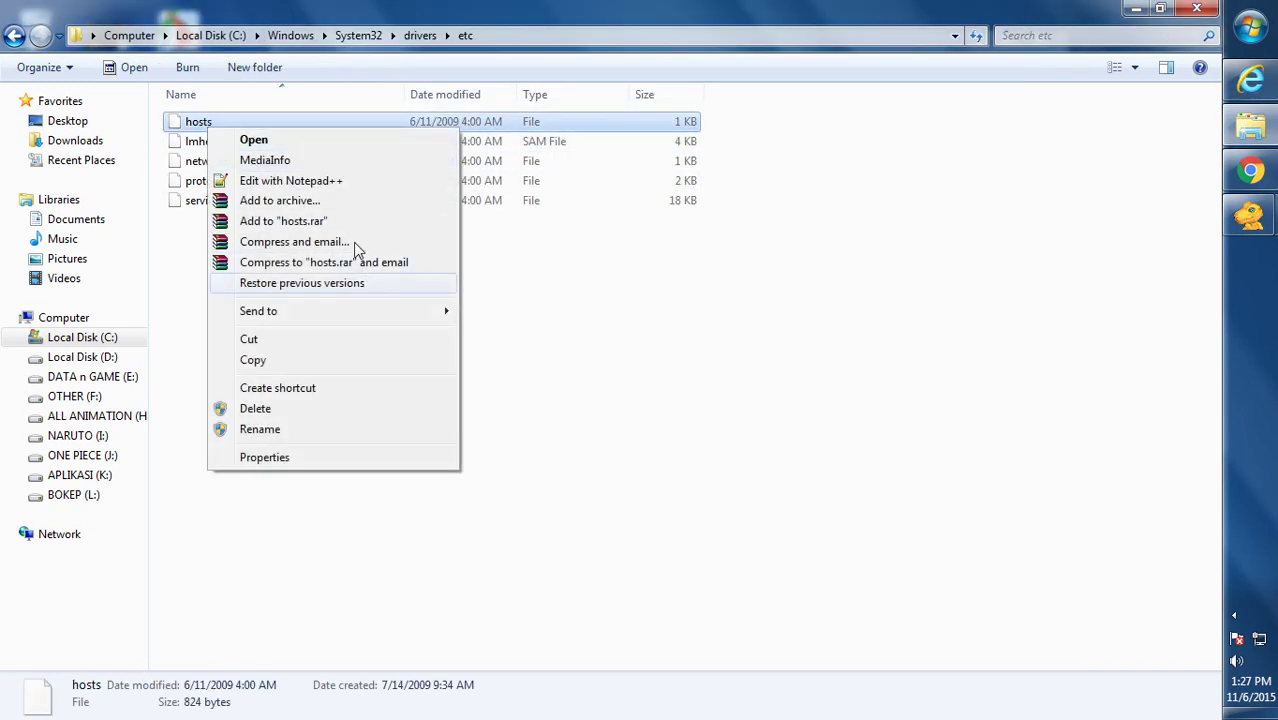
pyautogui.click(268, 141)
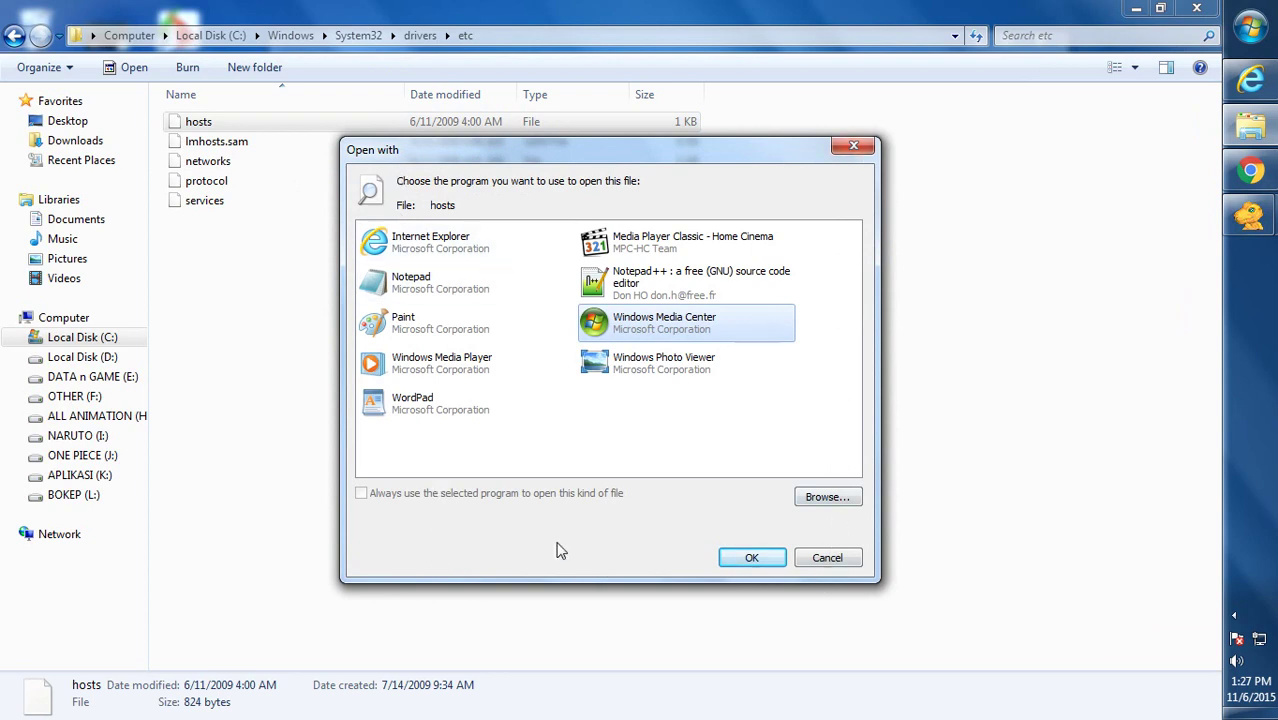
pyautogui.click(440, 290)
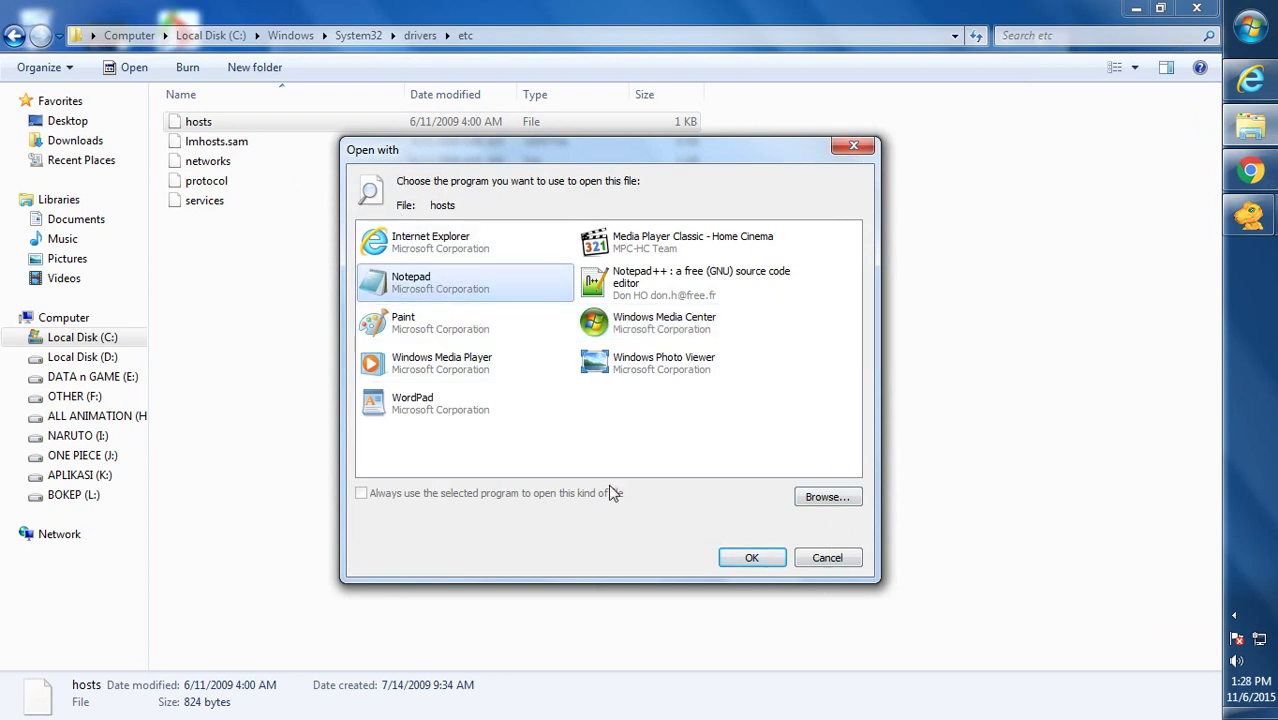
pyautogui.click(745, 558)
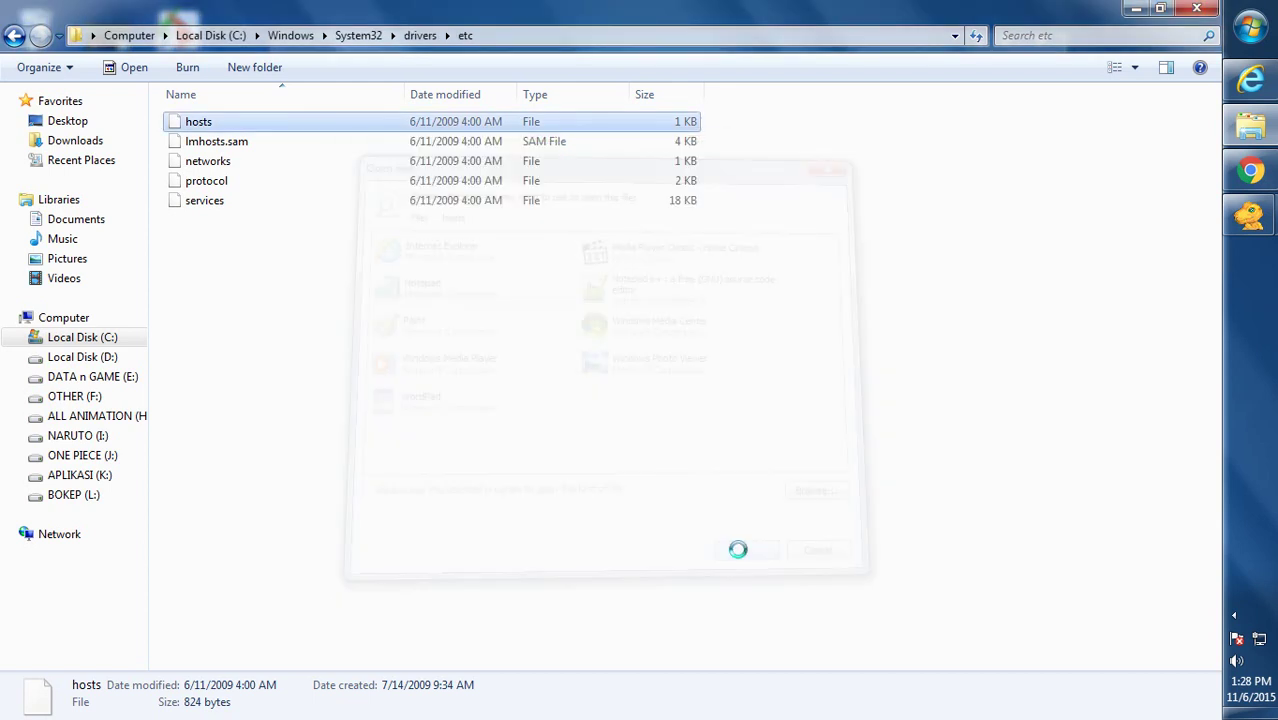
pyautogui.moveTo(722, 231); pyautogui.dragTo(616, 149)
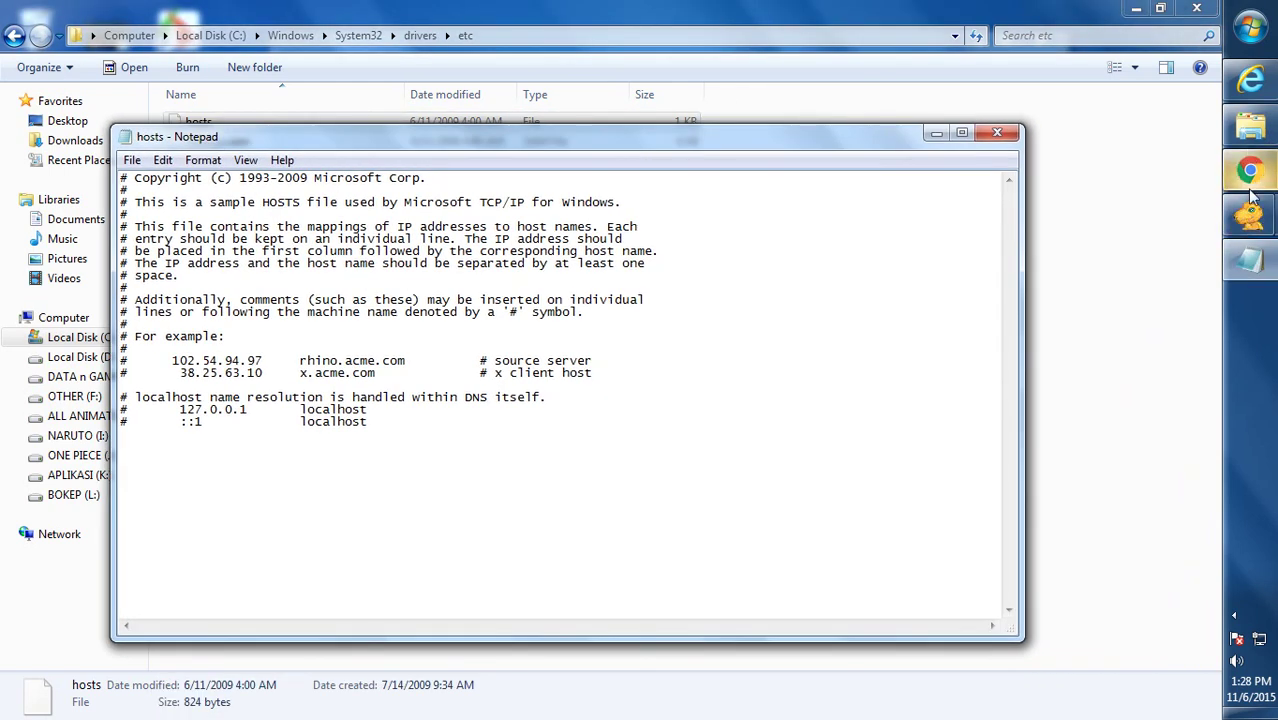
# - Enlarge the FAQ's Step 3 hosts file image and place it beside the Notepad window for comparison
pyautogui.click(1250, 80)
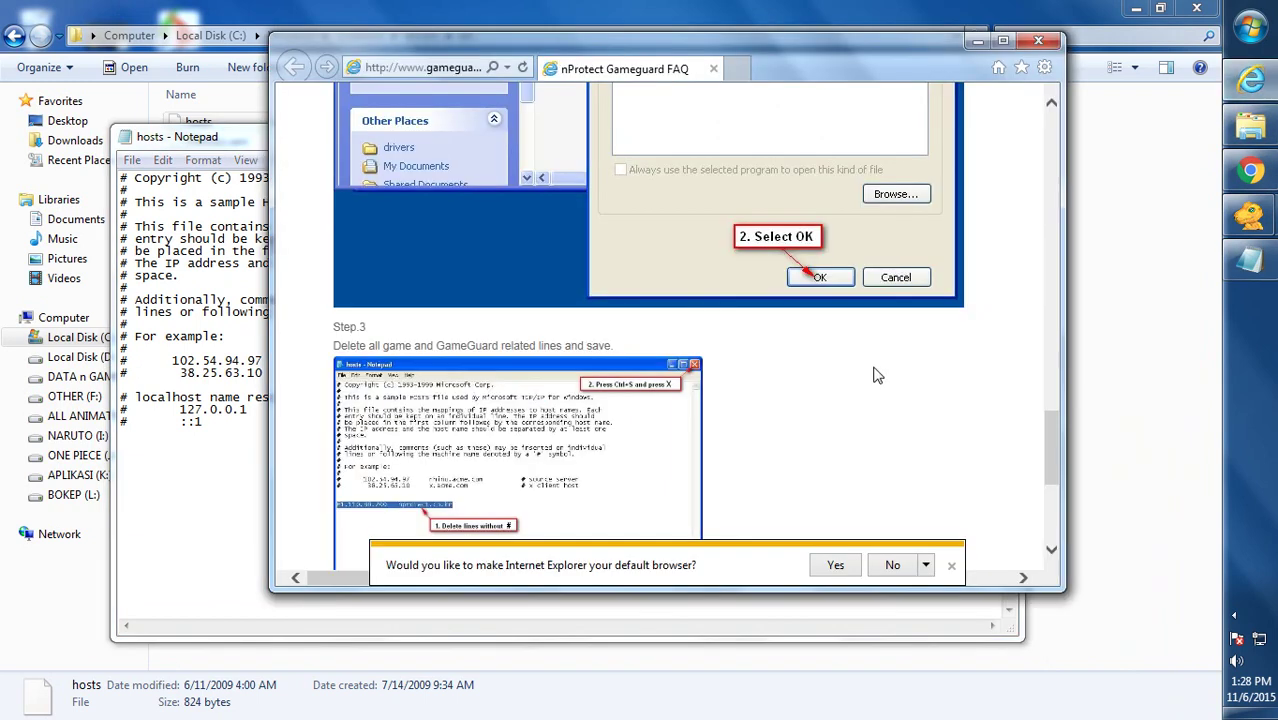
pyautogui.scroll(-1, 850, 404)
pyautogui.scroll(-3, 678, 433)
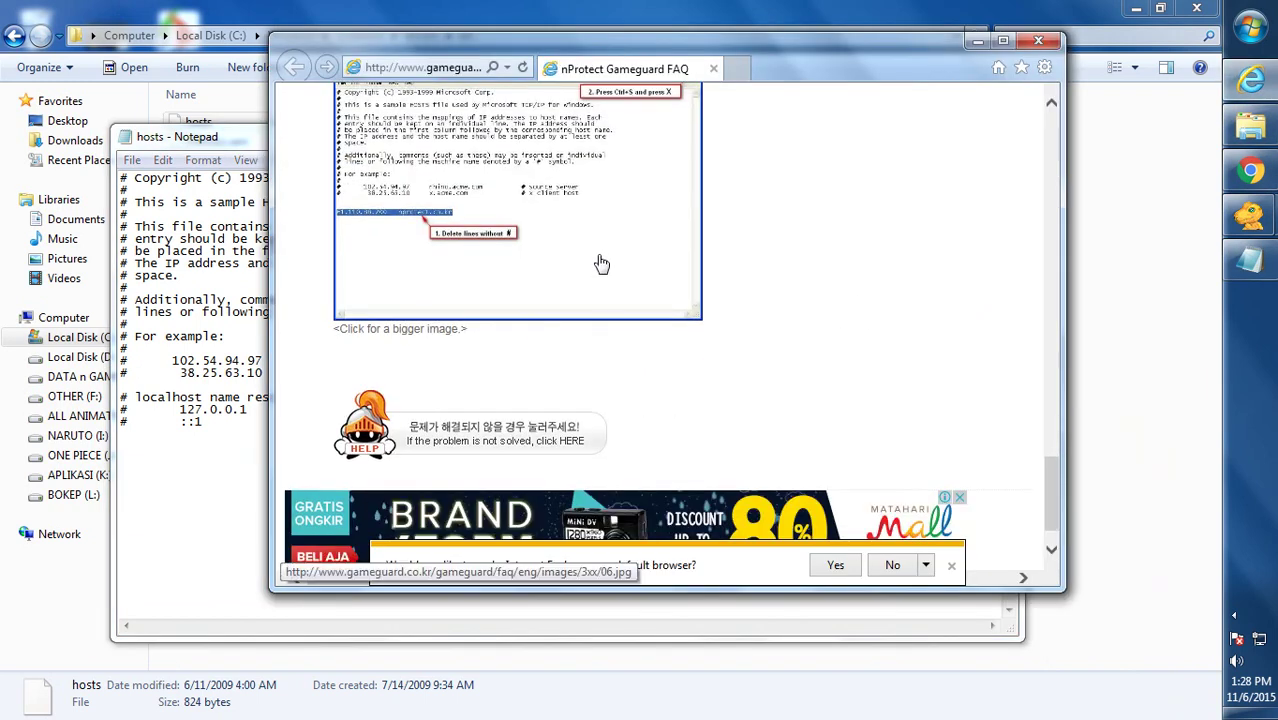
pyautogui.click(601, 263)
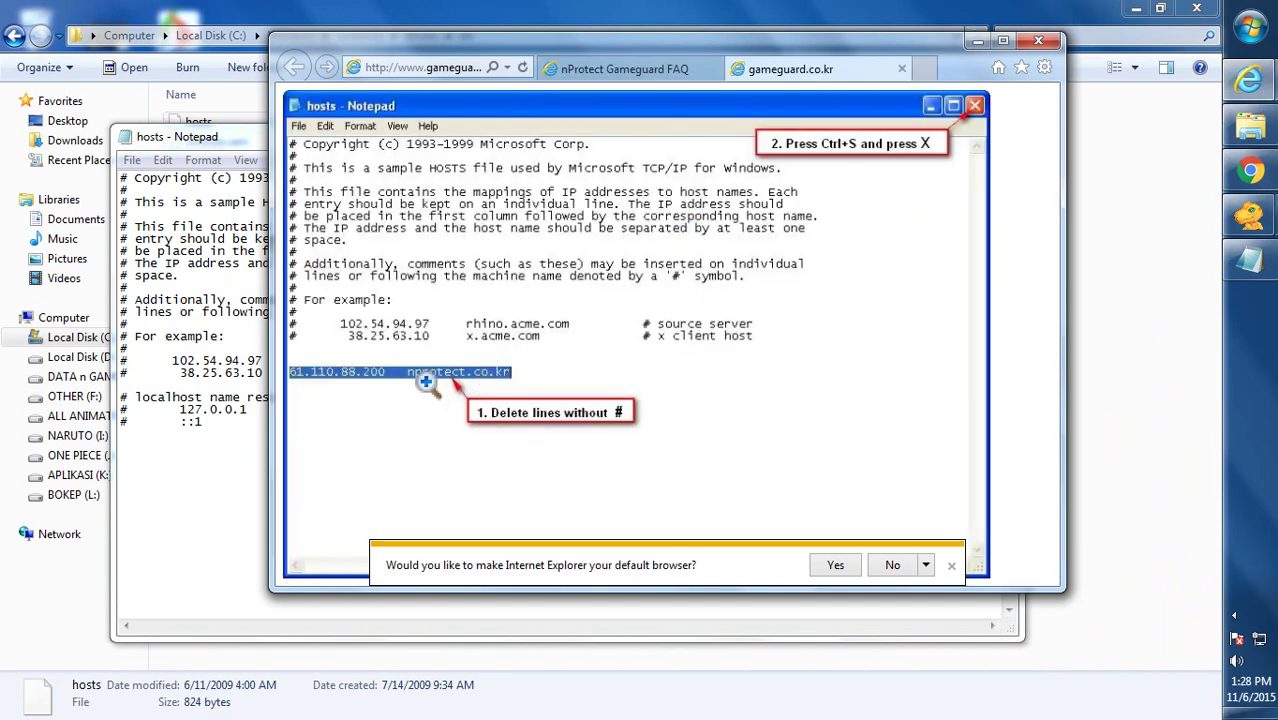
pyautogui.moveTo(534, 47); pyautogui.dragTo(757, 33)
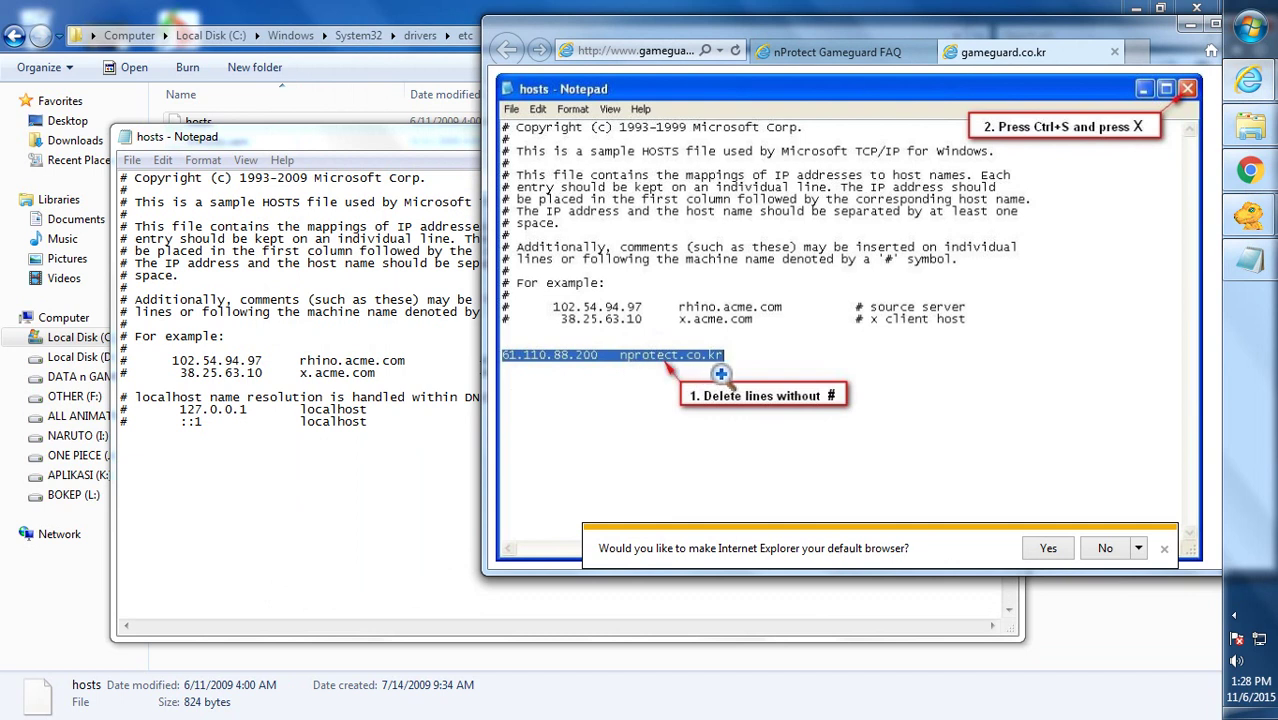
pyautogui.moveTo(750, 40); pyautogui.dragTo(787, 55)
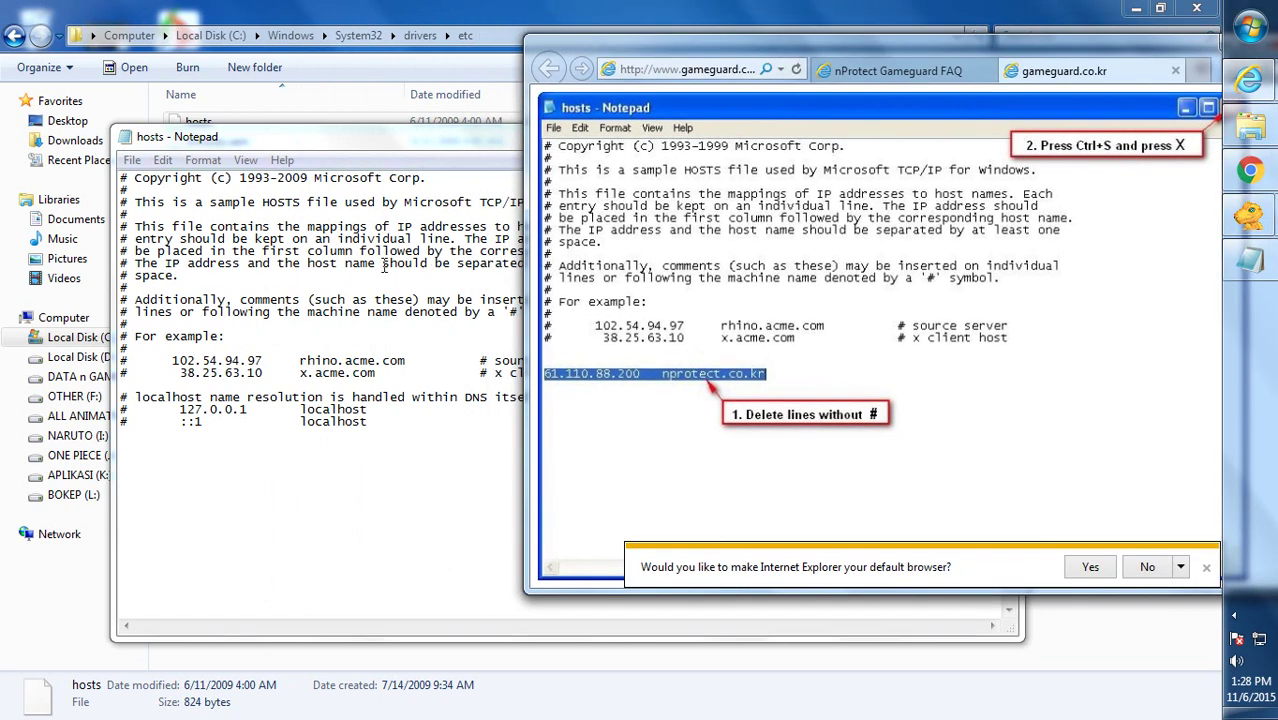
# - Check the hosts file for lines without # and close Notepad
pyautogui.click(358, 143)
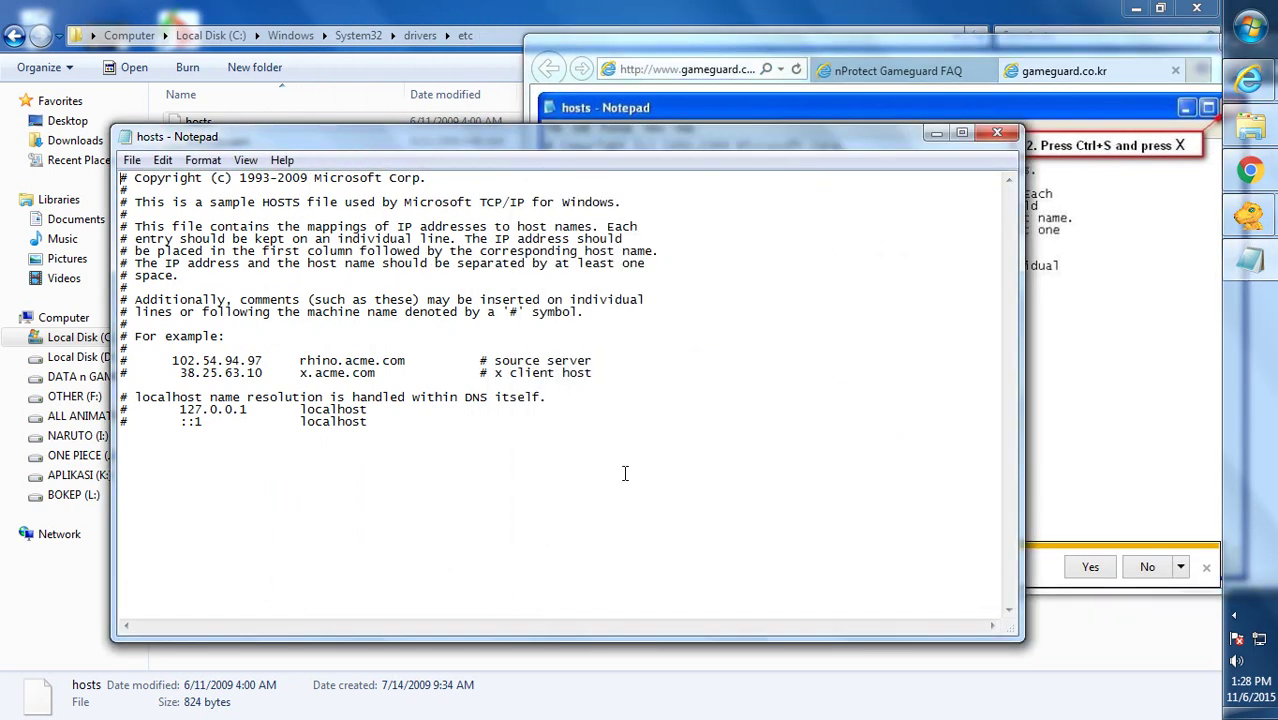
pyautogui.click(195, 447)
pyautogui.click(996, 133)
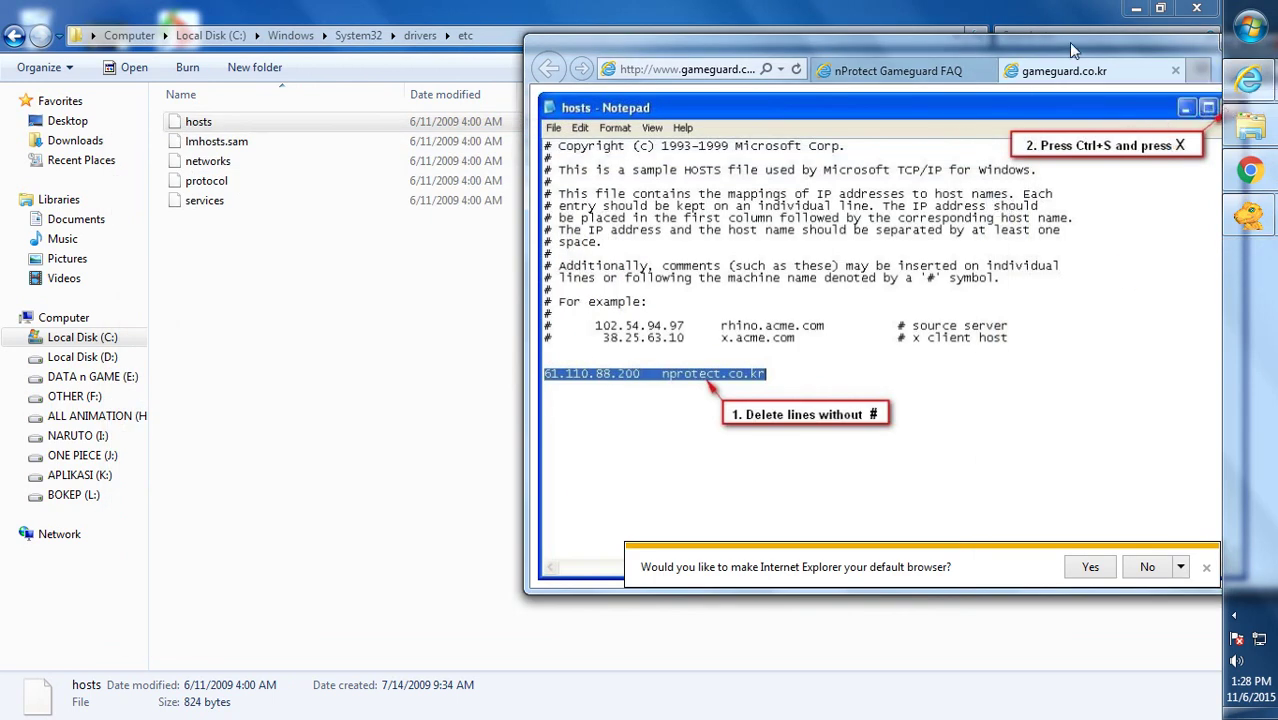
# - Close Internet Explorer with all its tabs
pyautogui.moveTo(947, 48); pyautogui.dragTo(693, 48)
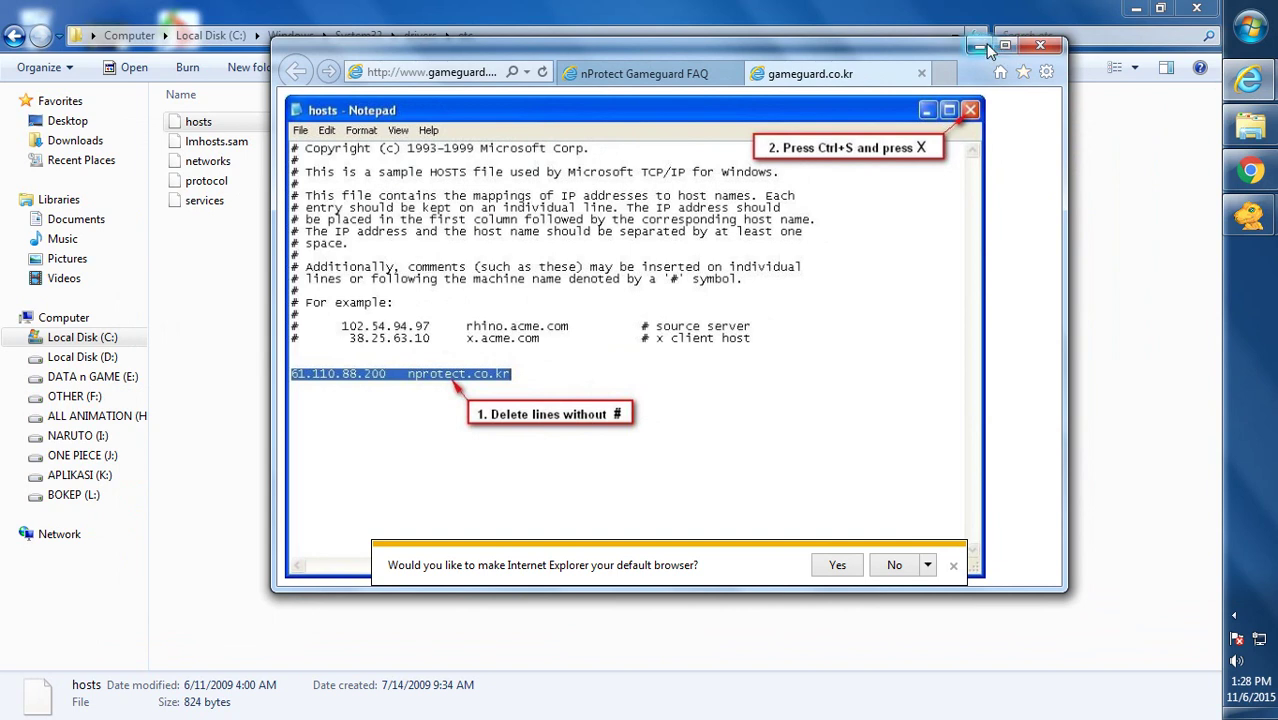
pyautogui.click(1041, 47)
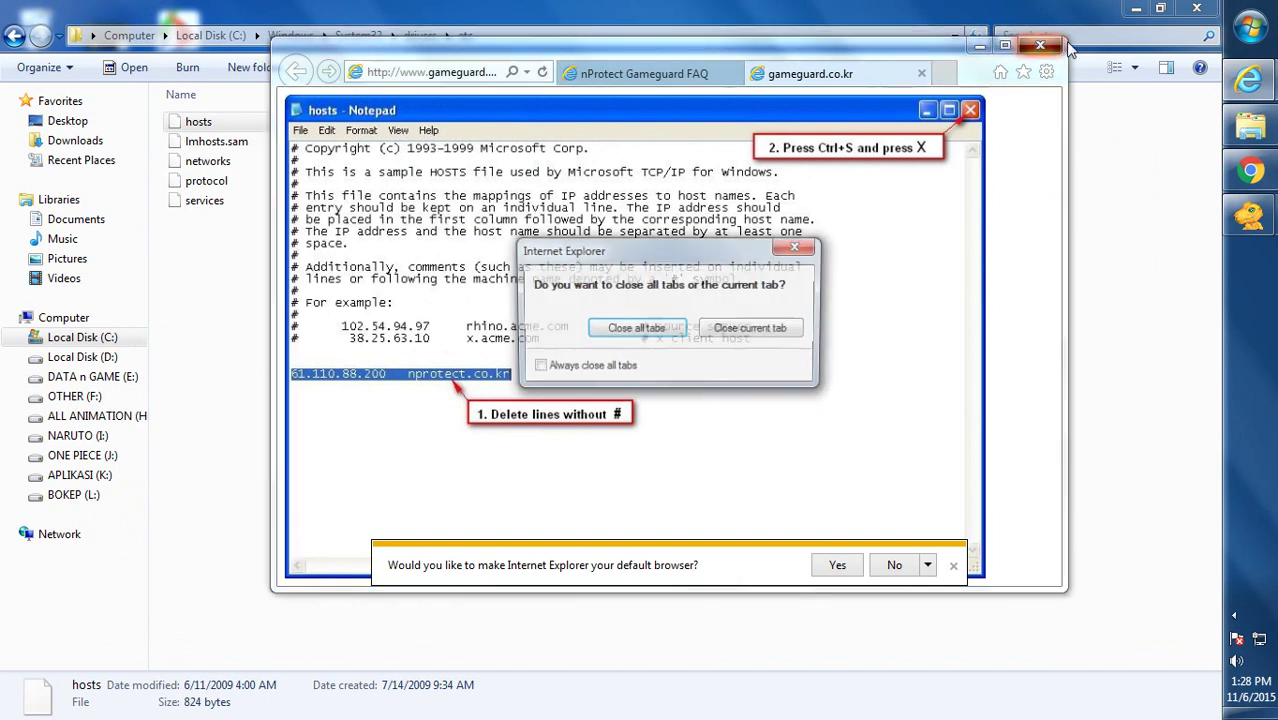
pyautogui.click(635, 329)
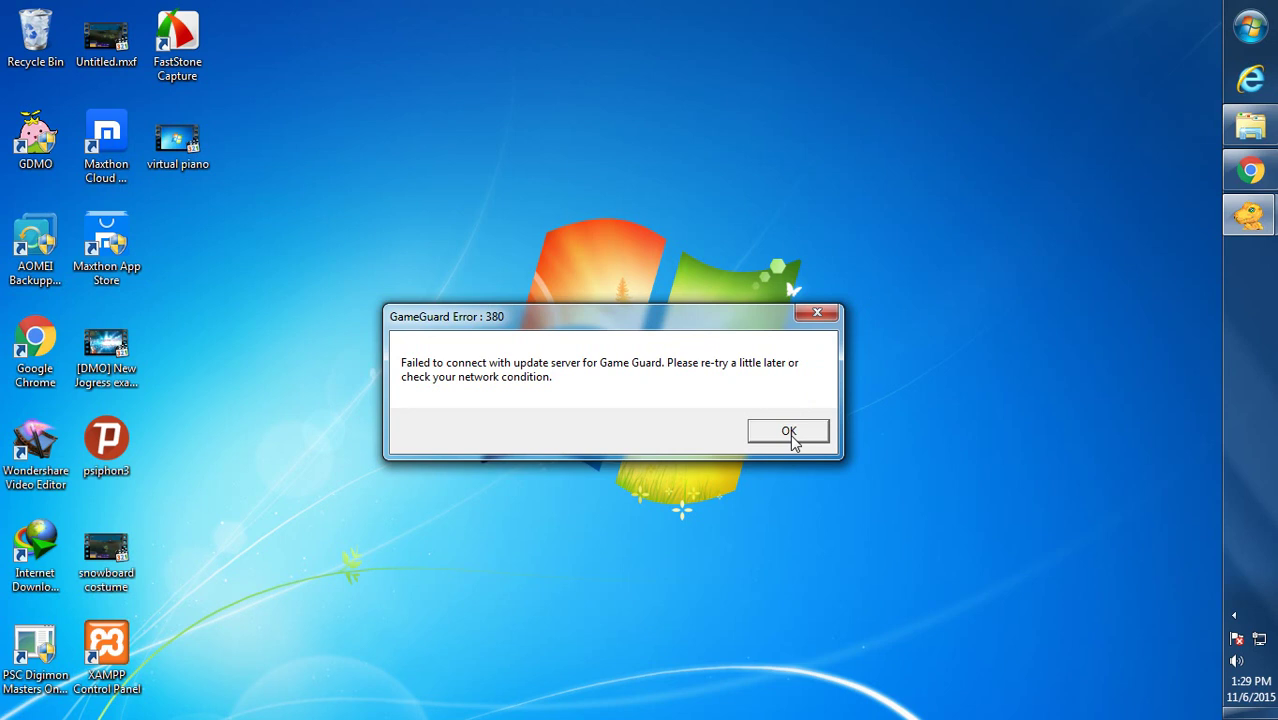
# - Bring the GameGuard Error : 380 message into clear view and dismiss it
pyautogui.moveTo(752, 322); pyautogui.dragTo(910, 250)
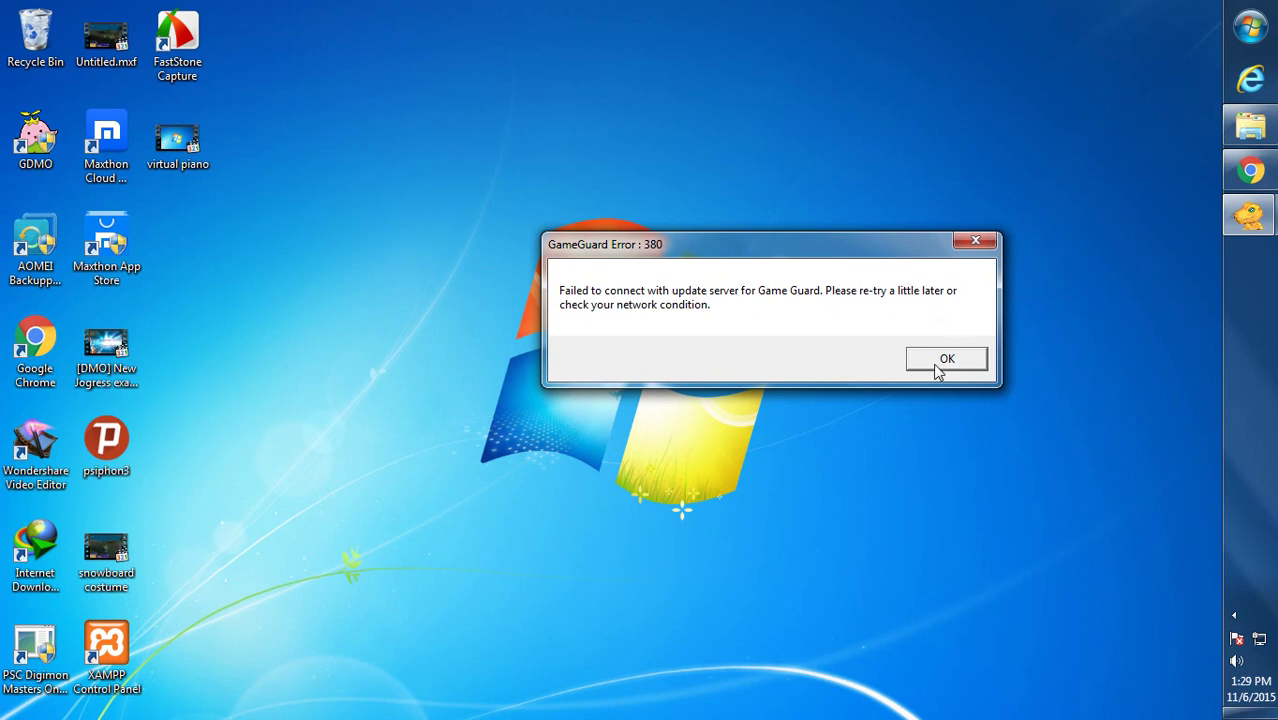
pyautogui.click(741, 237)
pyautogui.moveTo(741, 257); pyautogui.dragTo(638, 254)
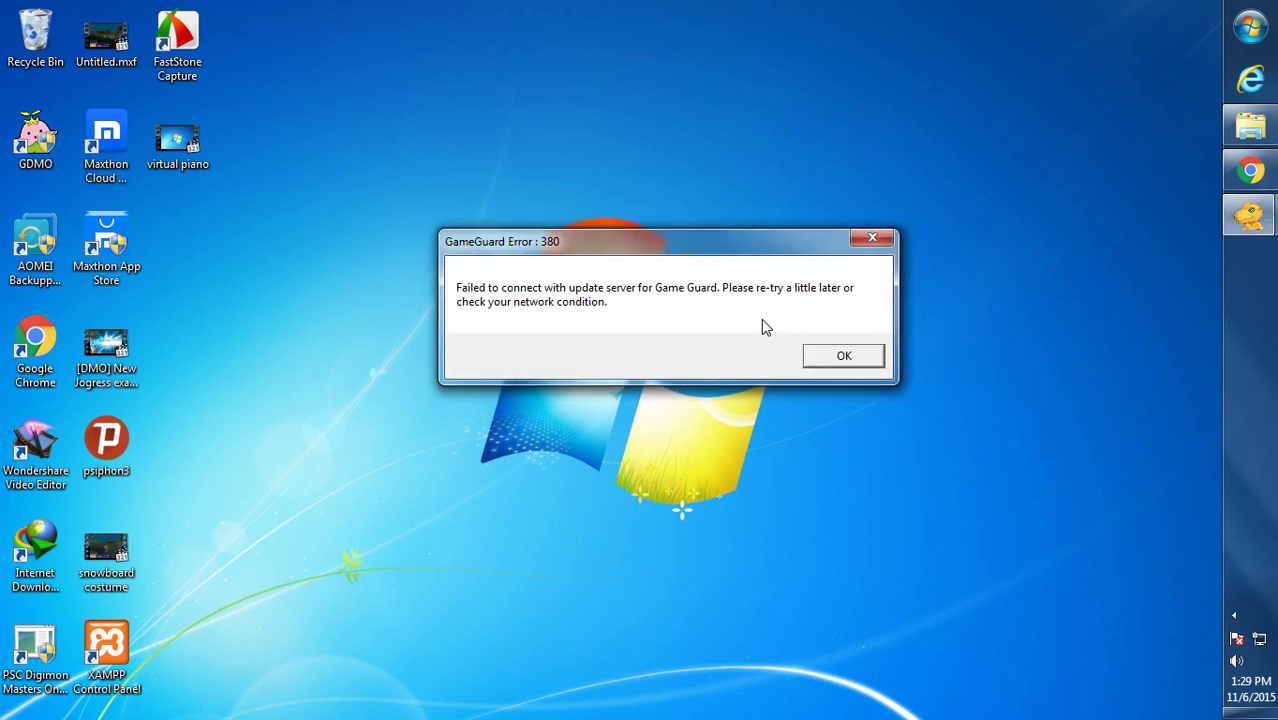
pyautogui.click(840, 357)
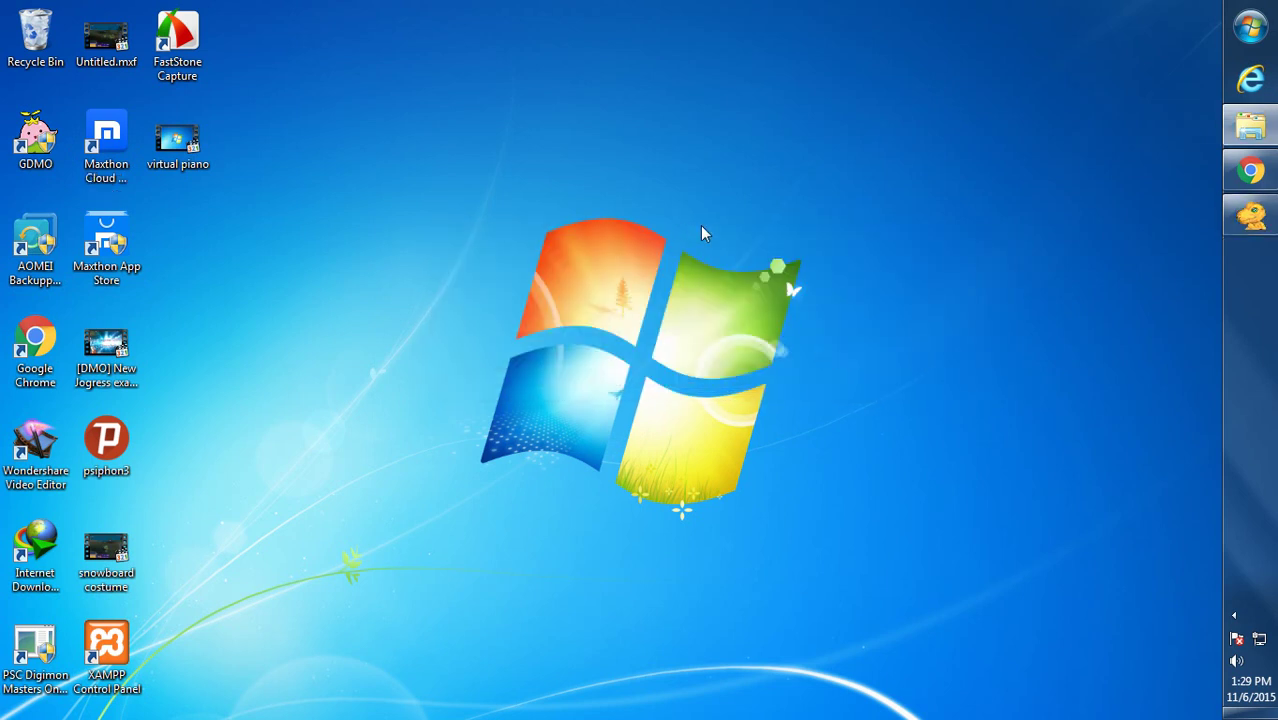